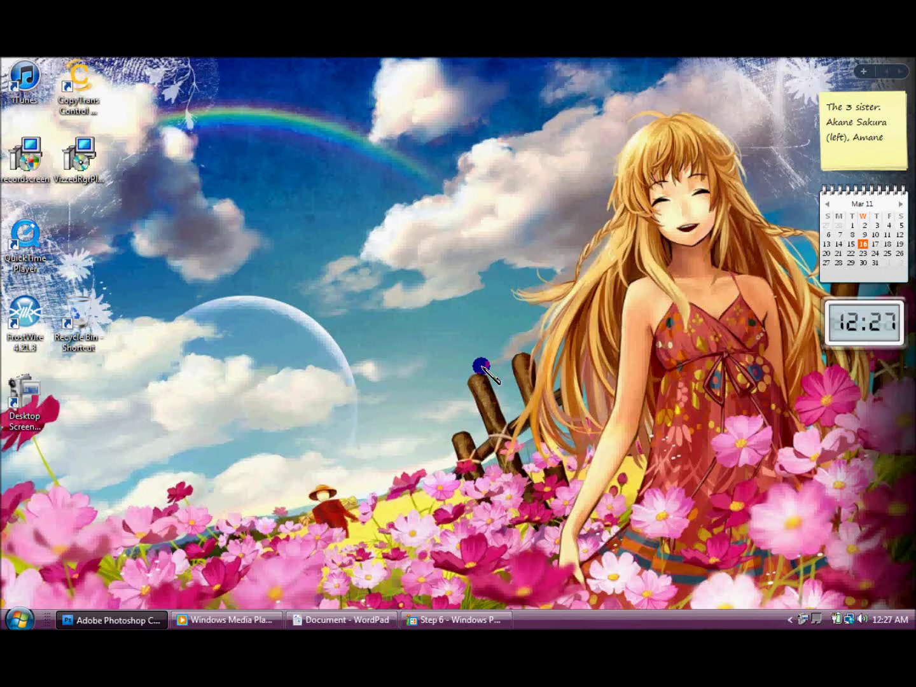
# - Scroll the WordPad tutorial notes down to step 1, opening the lineart in Photoshop
pyautogui.click(344, 620)
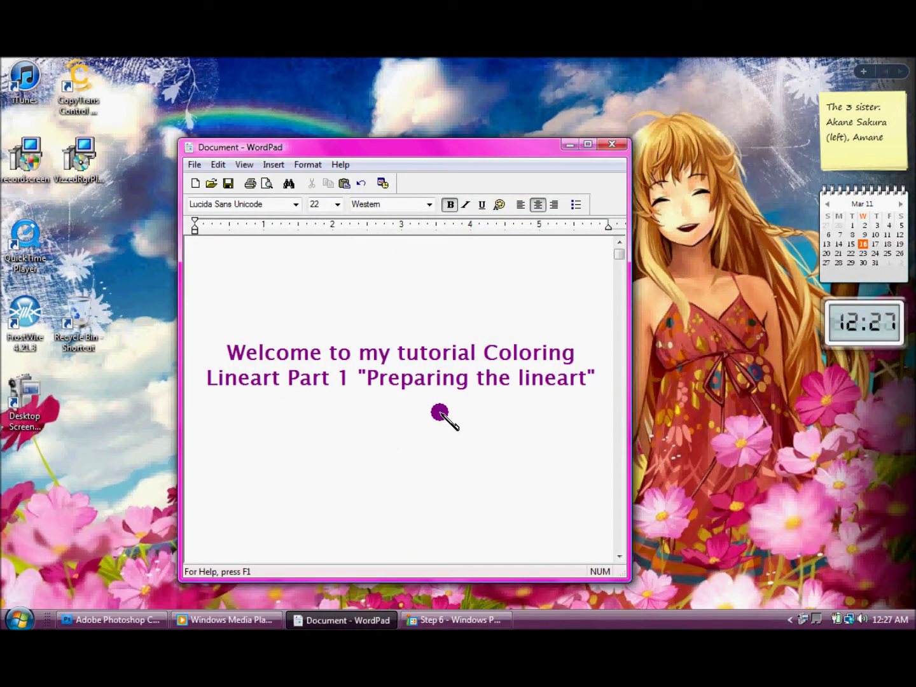
pyautogui.press('Down')
pyautogui.press('Down')
pyautogui.press('Down')
pyautogui.press('Down')
pyautogui.press('Down')
pyautogui.press('Down')
pyautogui.press('Down')
pyautogui.press('Down')
pyautogui.press('Down')
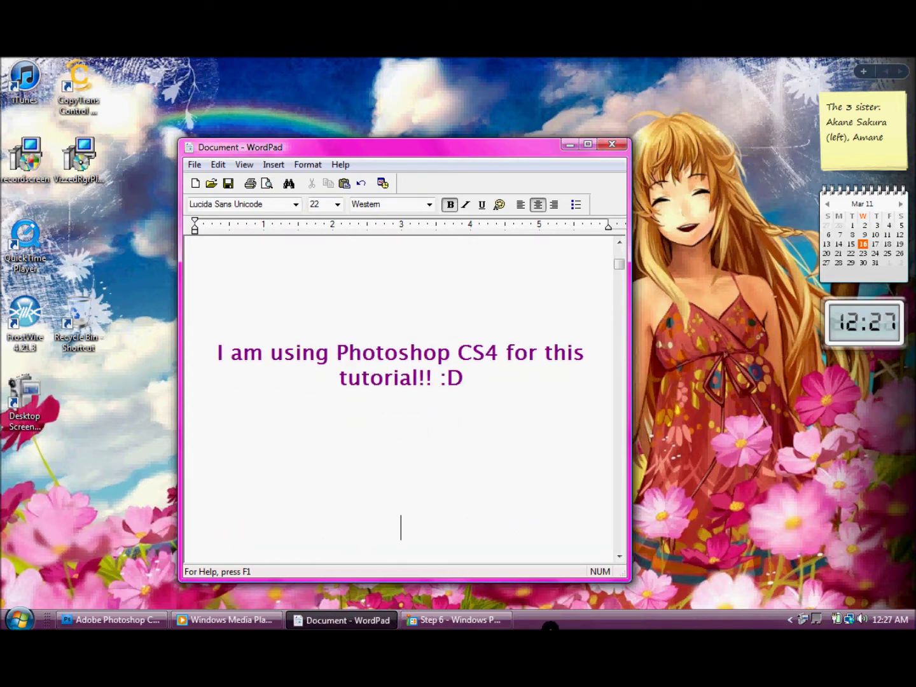
pyautogui.press('Down')
pyautogui.press('Down')
pyautogui.press('Down')
pyautogui.press('Down')
pyautogui.press('Down')
pyautogui.press('Down')
pyautogui.press('Down')
pyautogui.press('Down')
pyautogui.press('Down')
pyautogui.press('Down')
pyautogui.press('Down')
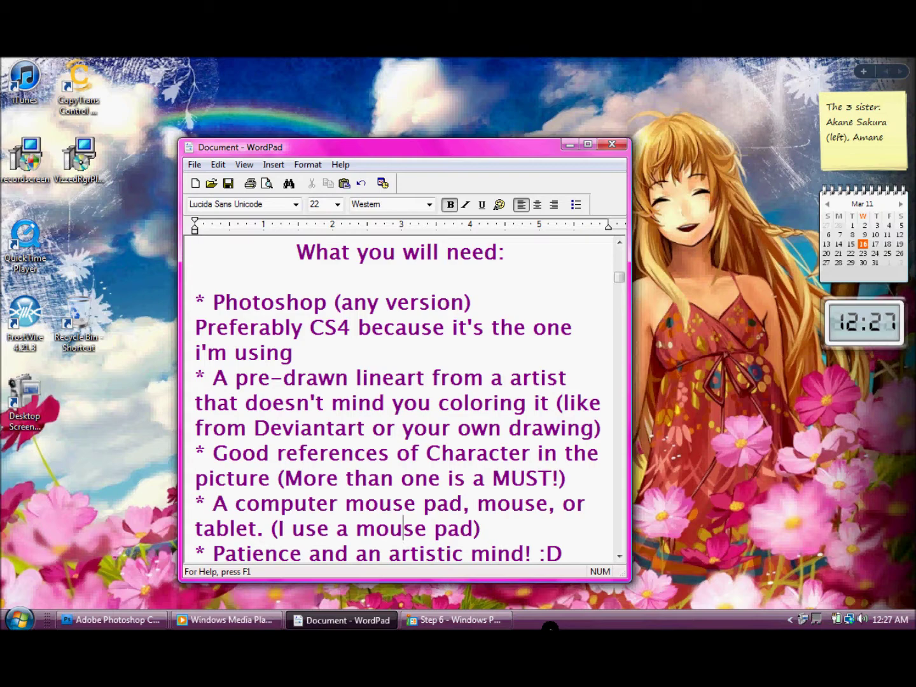
pyautogui.press('Down')
pyautogui.press('Down')
pyautogui.press('Down')
pyautogui.press('Down')
pyautogui.press('Down')
pyautogui.press('Down')
pyautogui.press('Down')
pyautogui.press('Down')
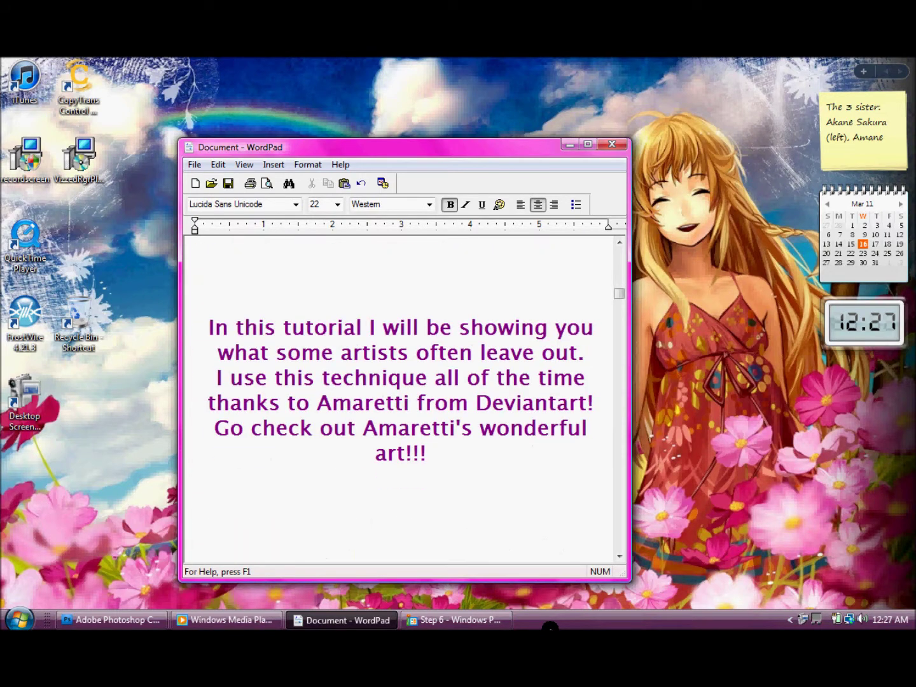
pyautogui.press('Up')
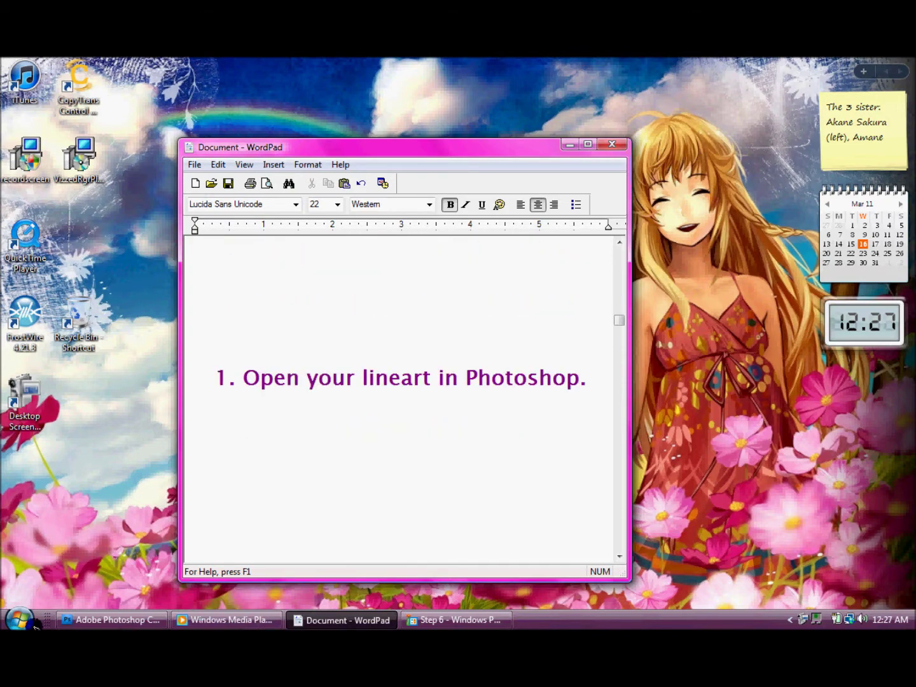
pyautogui.click(106, 620)
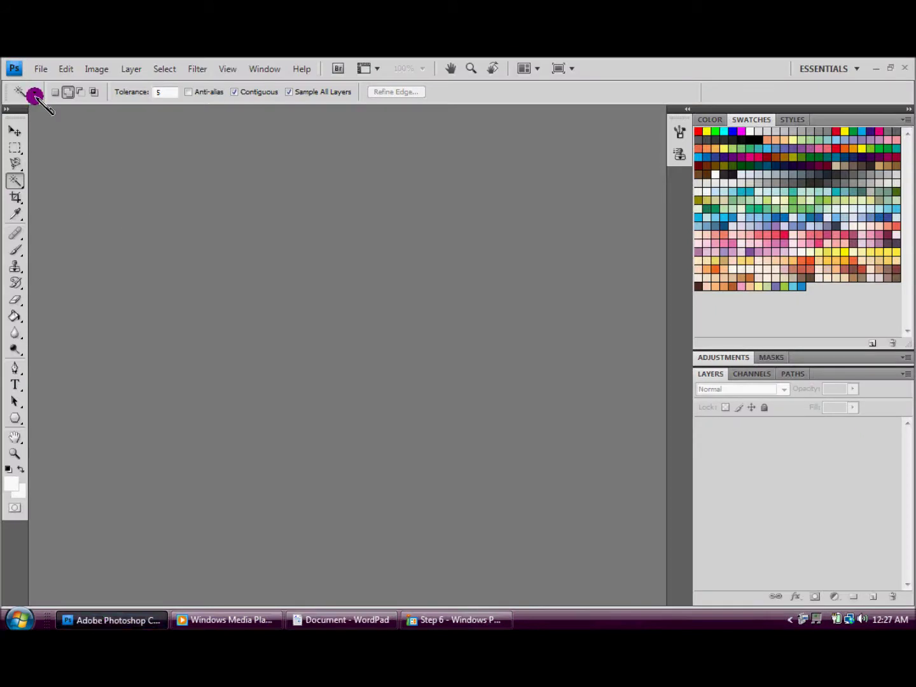
# - Open the sisters lineart JPG in Photoshop via File > Open
pyautogui.click(41, 68)
pyautogui.click(51, 93)
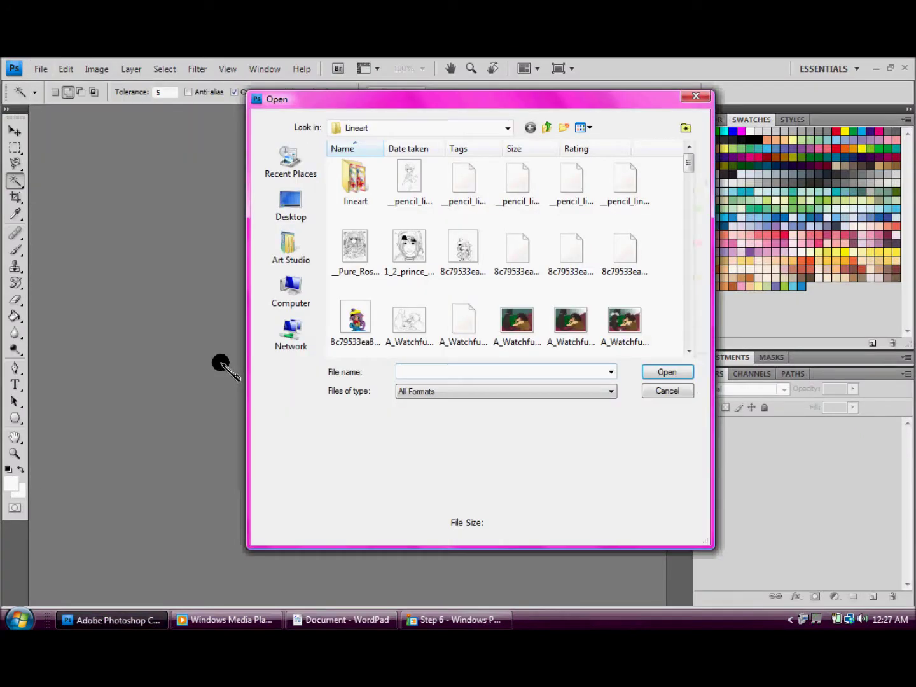
pyautogui.moveTo(692, 157)
pyautogui.mouseDown()
pyautogui.moveTo(688, 215)
pyautogui.moveTo(566, 236)
pyautogui.mouseUp()
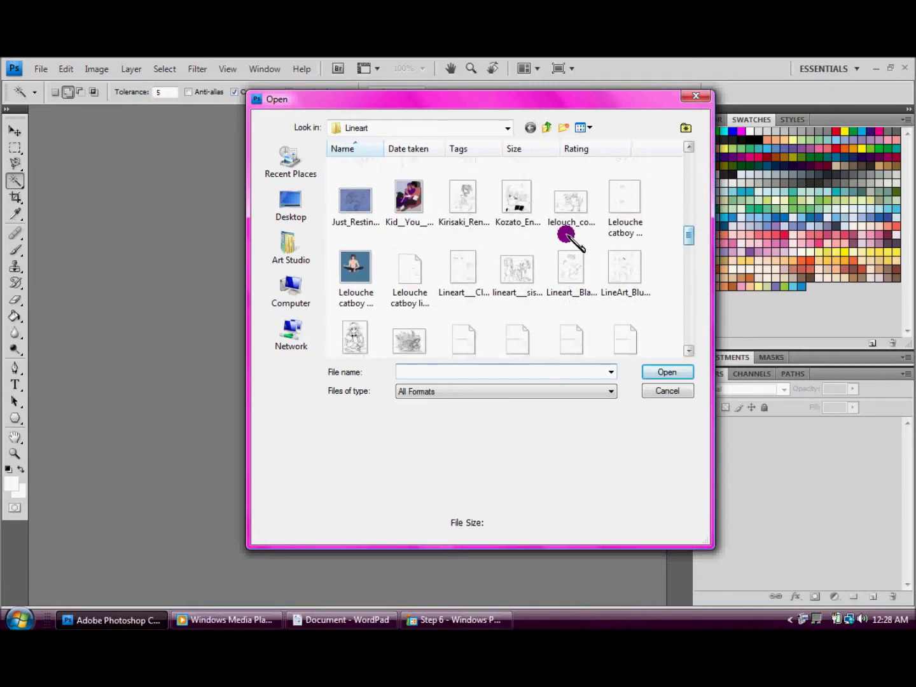
pyautogui.click(515, 266)
pyautogui.click(671, 369)
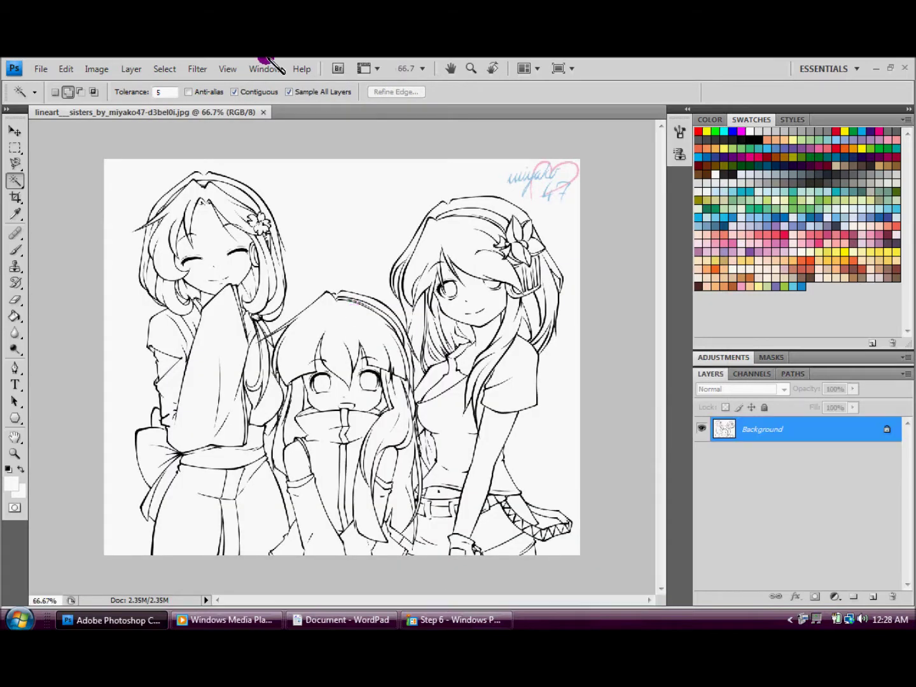
# - Zoom the lineart to 100% and return to the end of WordPad's step 1
pyautogui.click(228, 69)
pyautogui.click(263, 174)
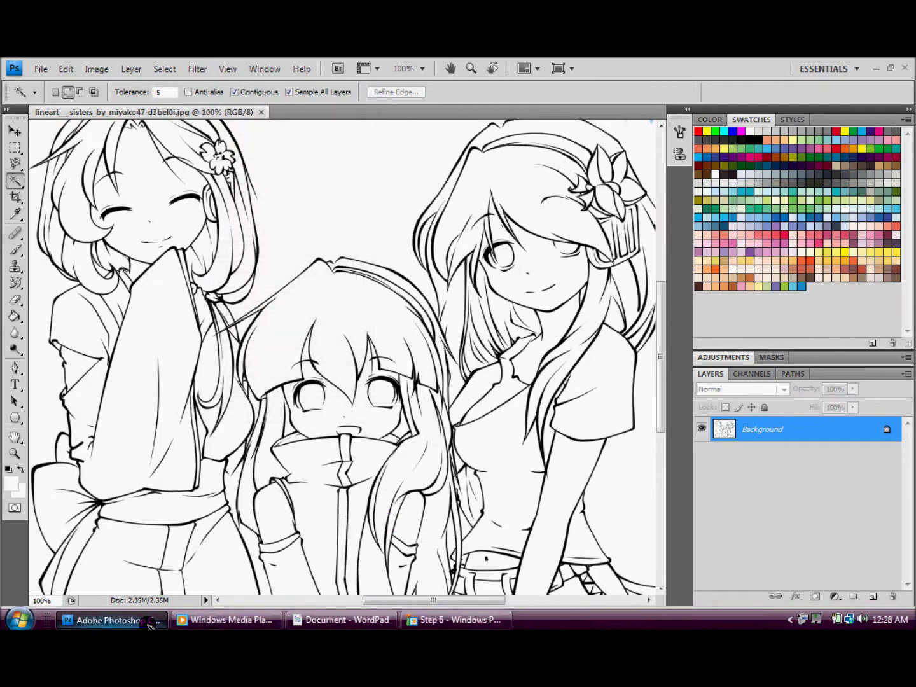
pyautogui.click(112, 620)
pyautogui.click(601, 379)
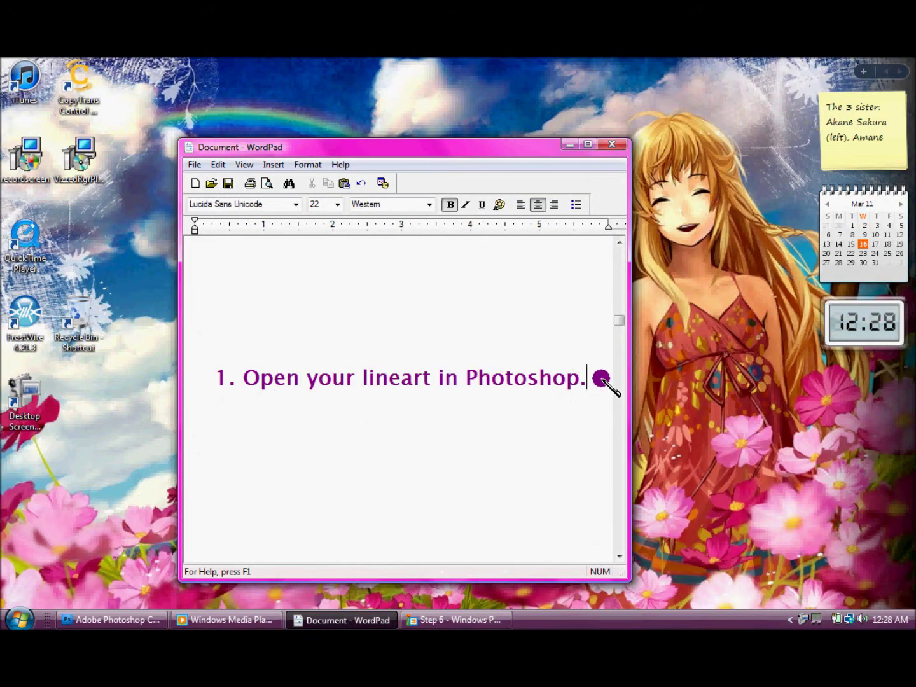
# - Add a centred credit line under step 1 naming the lineart's artist
pyautogui.press('Return')
pyautogui.press('Return')
pyautogui.press('capslock')
pyautogui.write('T')
pyautogui.press('capslock')
pyautogui.write('his lineart is by')
pyautogui.press('capslock')
pyautogui.write('Miyako')
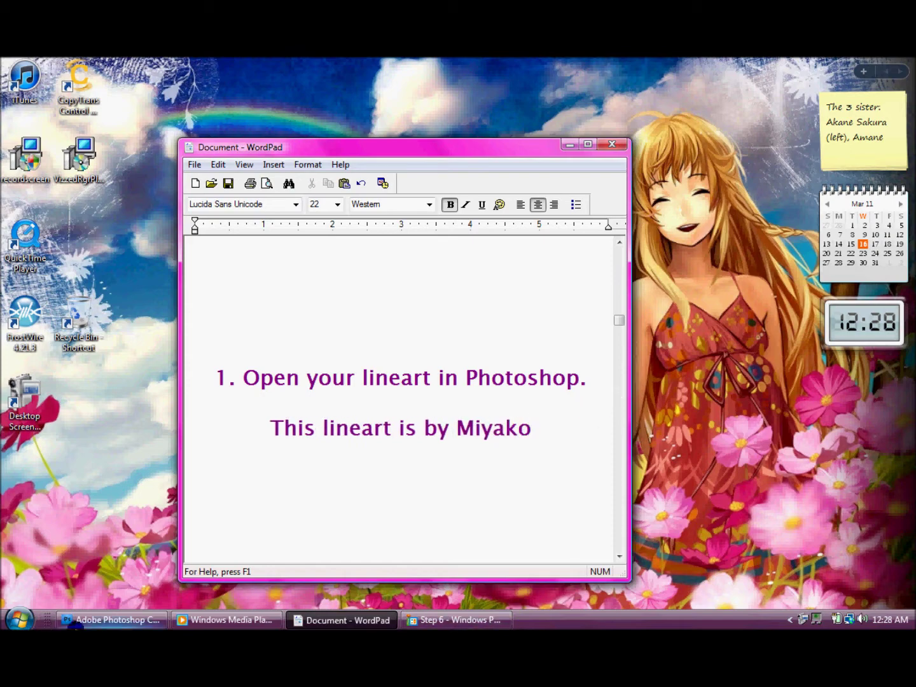
pyautogui.click(75, 625)
pyautogui.click(75, 626)
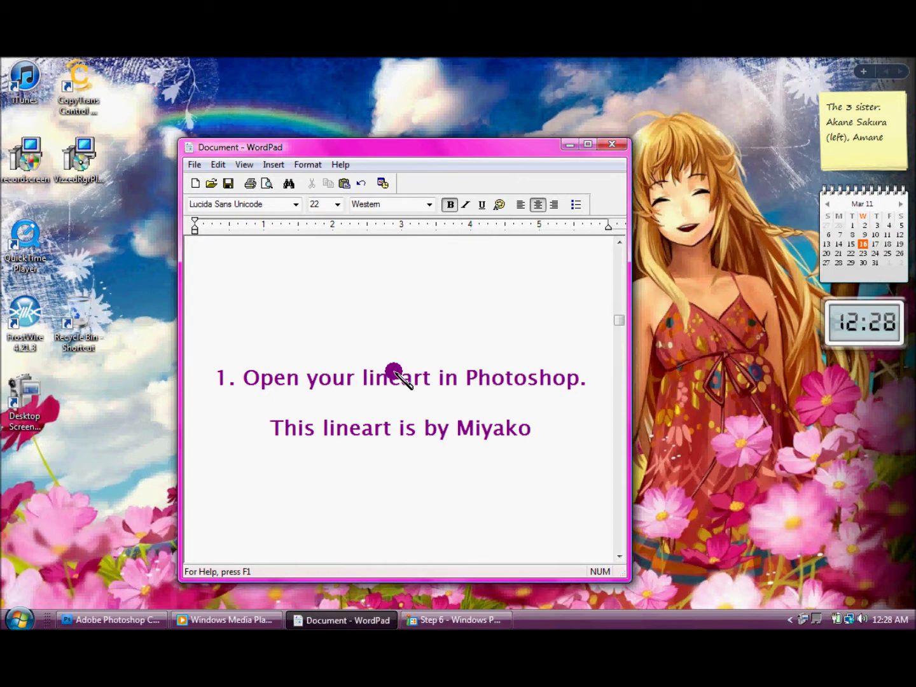
pyautogui.write('47')
# - Add thank-you lines 'She was nice enough to let me color her work…' and 'You are so awesome girly!! :D'
pyautogui.press('Return')
pyautogui.write('She was nice enough to let me color her work and als')
pyautogui.press('BackSpace')
pyautogui.write('o ')
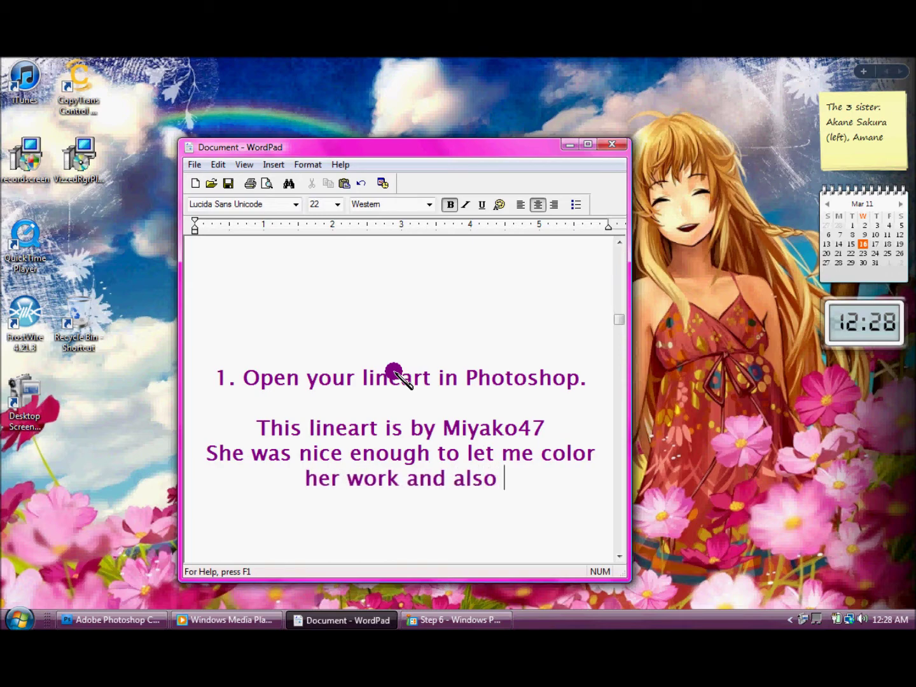
pyautogui.write('gave me refrences to use!!!')
pyautogui.press('Return')
pyautogui.write('Youa r')
pyautogui.press('BackSpace')
pyautogui.press('BackSpace')
pyautogui.press('BackSpace')
pyautogui.write('are so awesomr')
pyautogui.press('BackSpace')
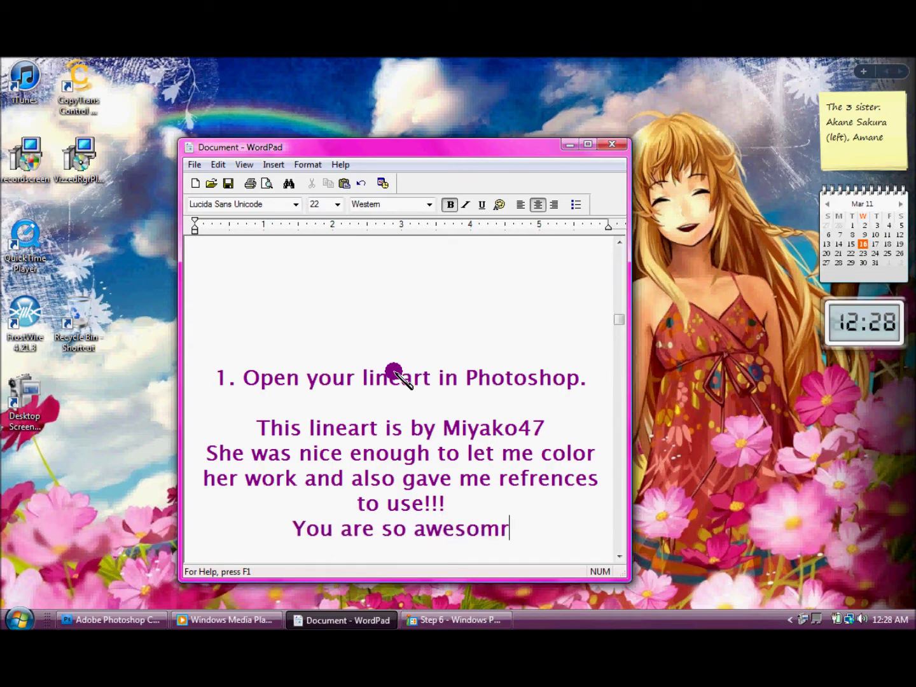
pyautogui.press('BackSpace')
pyautogui.write('e girly!! :')
pyautogui.press('capslock')
pyautogui.write('D')
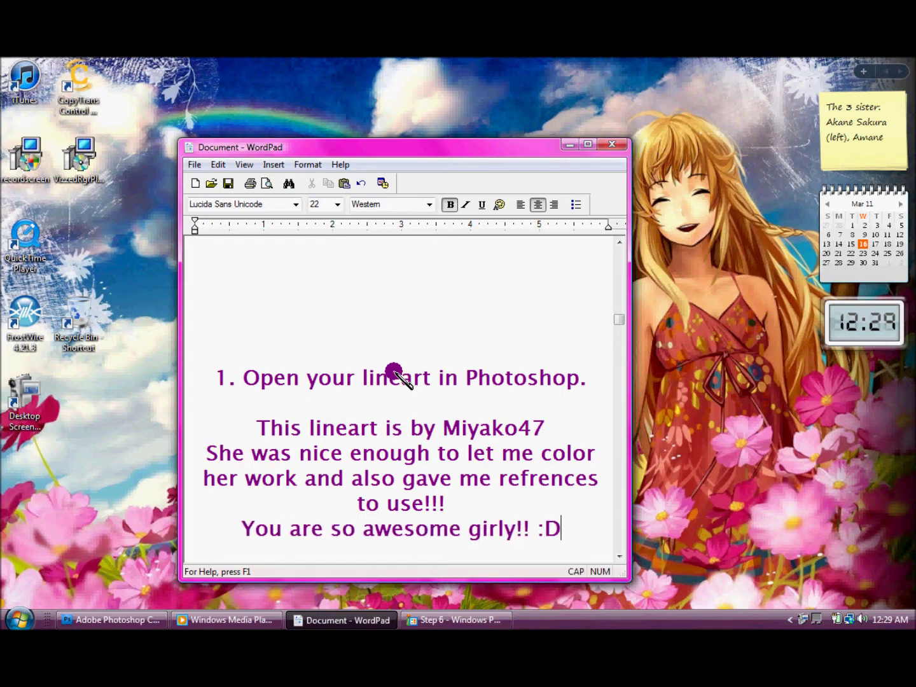
# - Advance the notes to step 2 on RGB mode and bring Photoshop forward
pyautogui.press('Return')
pyautogui.press('Return')
pyautogui.press('Return')
pyautogui.write('2. Make sure your picture is in rgb mode. You can do this by moving your mouse over the tab " image" at the top, then it will give you the option "mode" then make sure "rgb" is checked like so....')
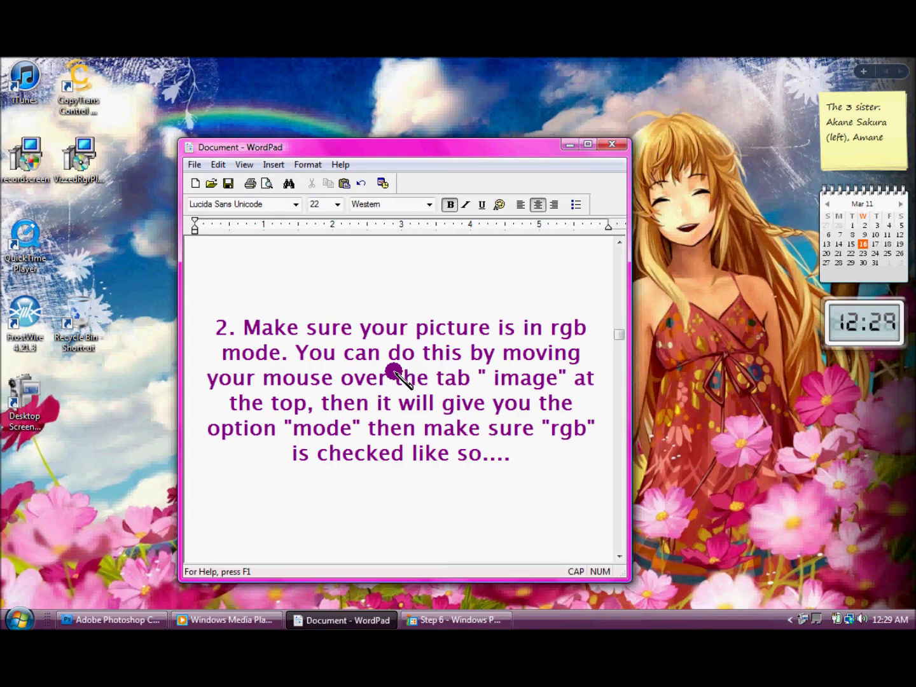
pyautogui.click(317, 620)
pyautogui.click(155, 621)
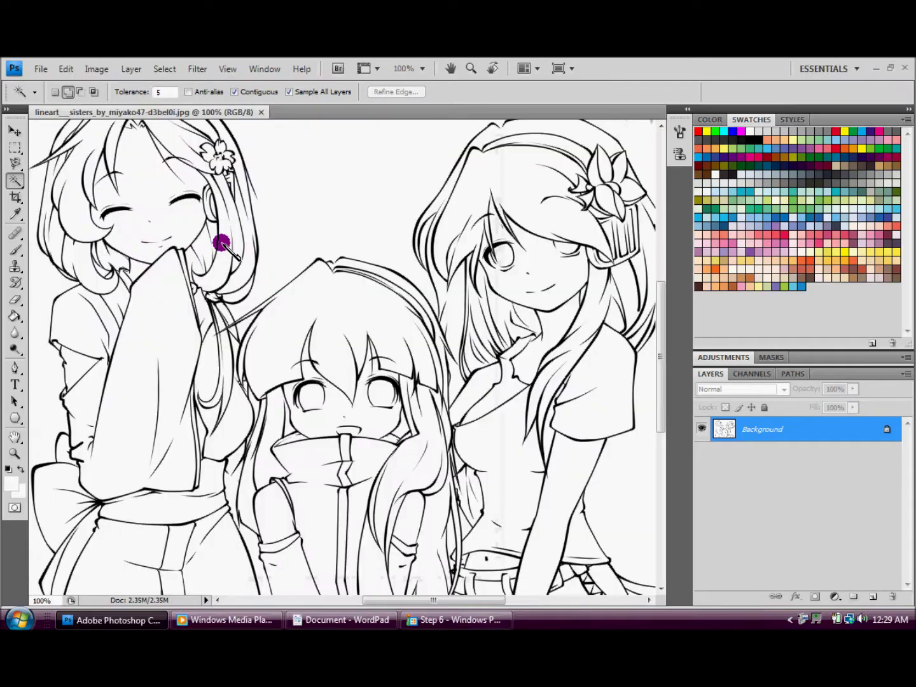
# - Confirm RGB Color is checked under Image > Mode for the lineart
pyautogui.click(96, 69)
pyautogui.moveTo(108, 86)
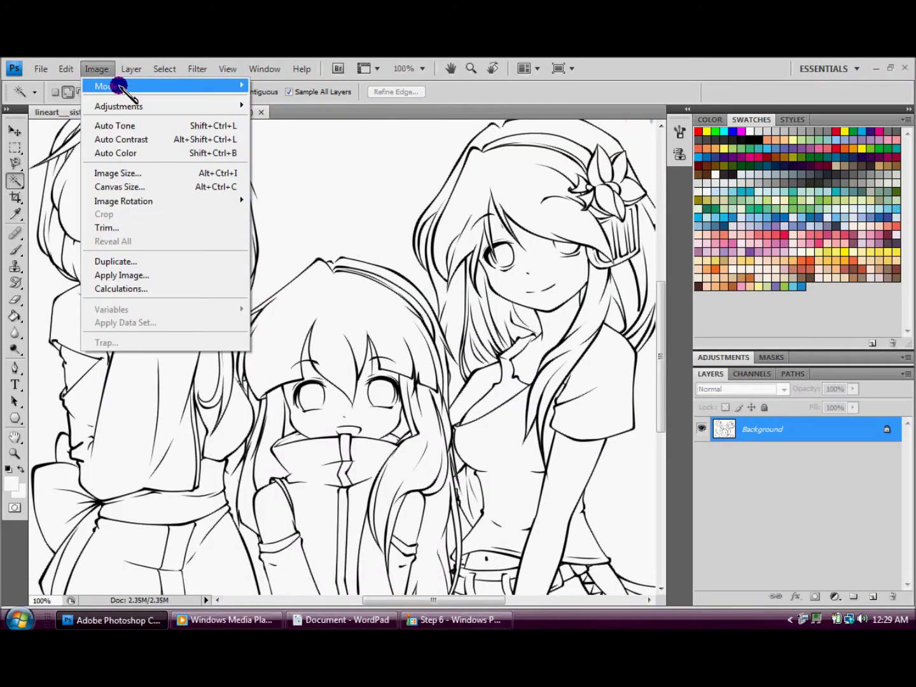
pyautogui.click(344, 127)
pyautogui.click(159, 68)
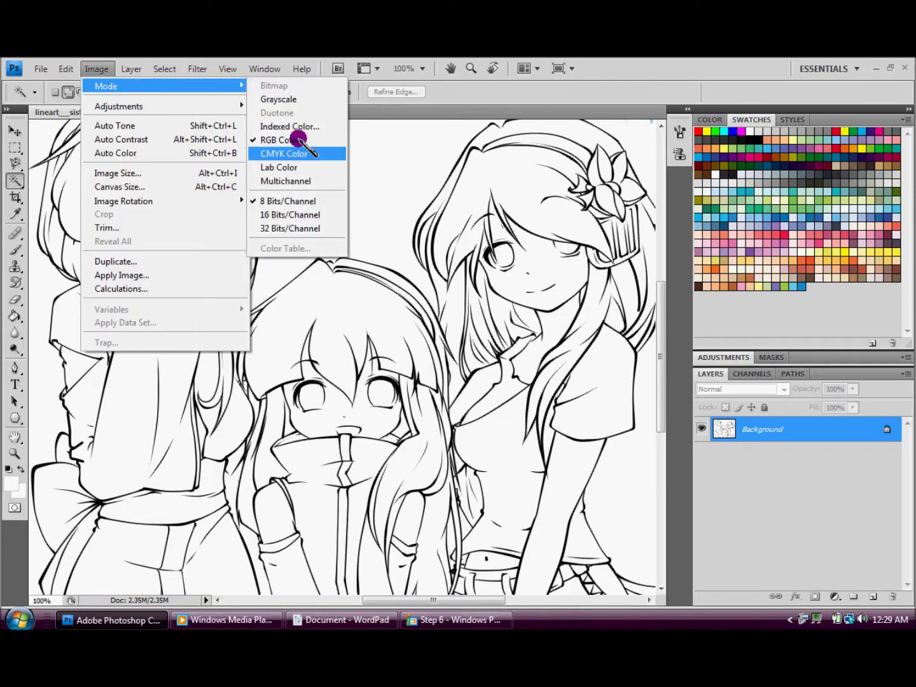
pyautogui.click(293, 141)
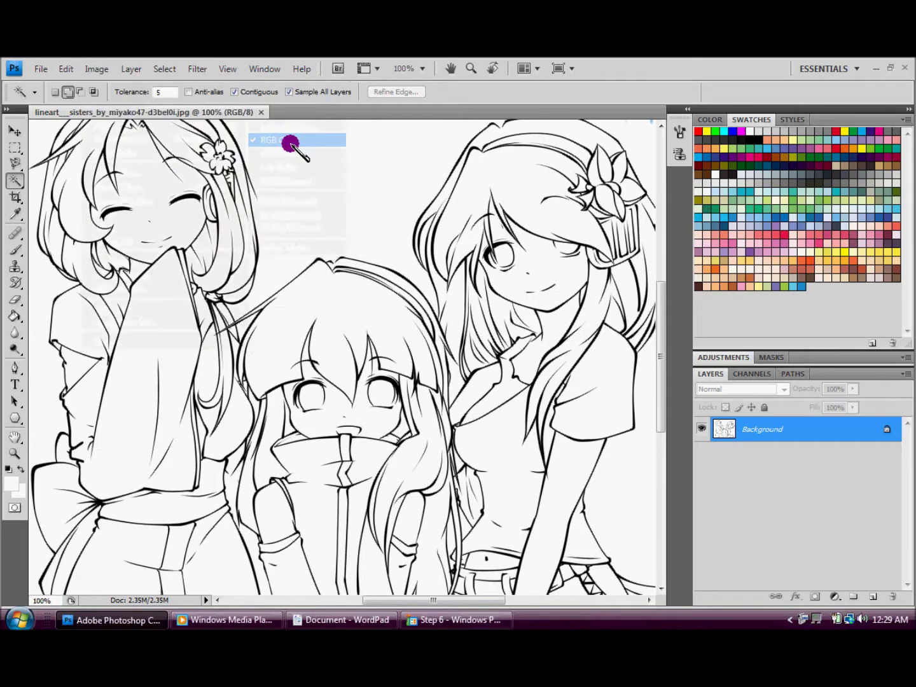
pyautogui.click(112, 620)
pyautogui.click(346, 619)
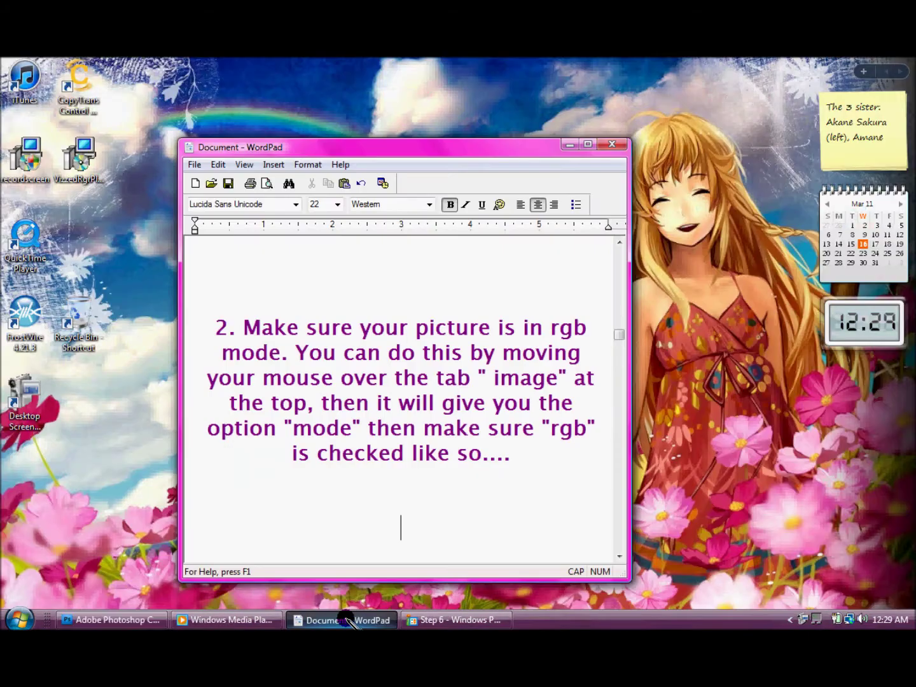
# - Advance the notes to the double-click Background layer instruction, ending in Photoshop
pyautogui.press('Return')
pyautogui.press('Return')
pyautogui.press('Return')
pyautogui.press('Return')
pyautogui.write('Photoshop is currently showing your lineart as "background image" in the box here...  double click on the "background" image and you will see a box like this....')
pyautogui.press('Return')
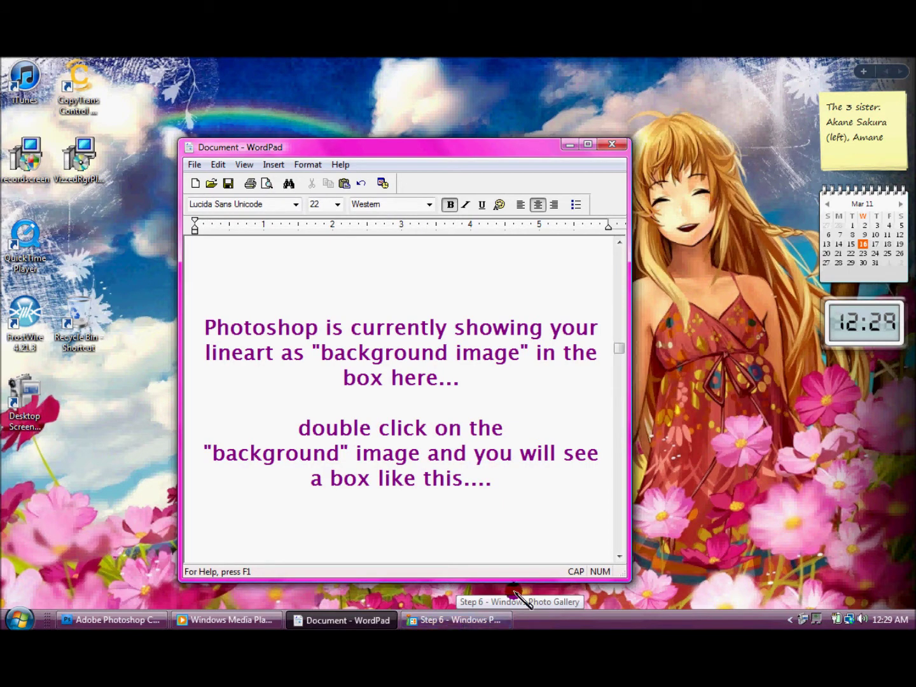
pyautogui.click(101, 620)
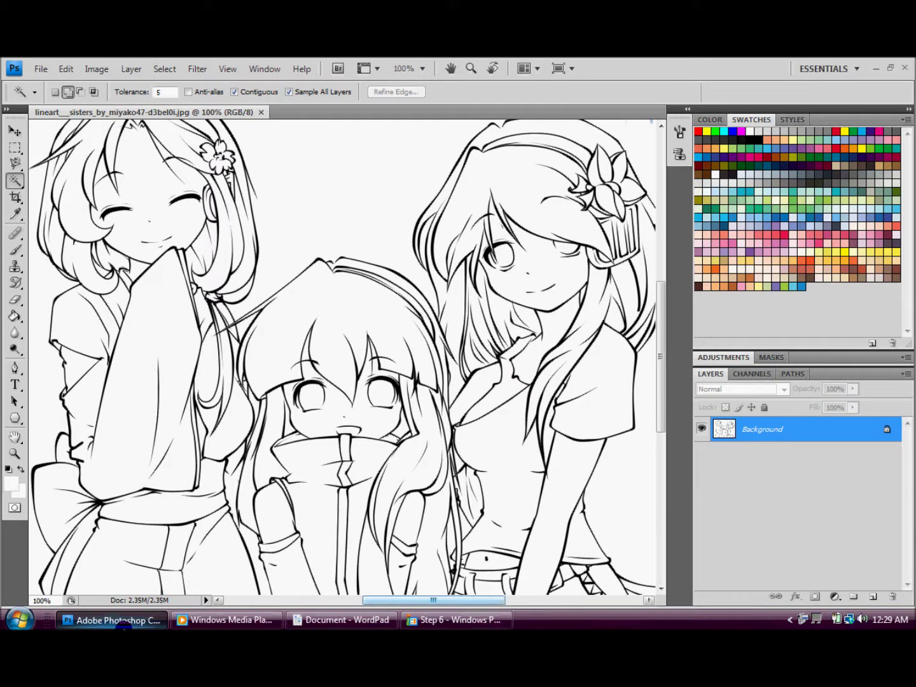
pyautogui.click(310, 623)
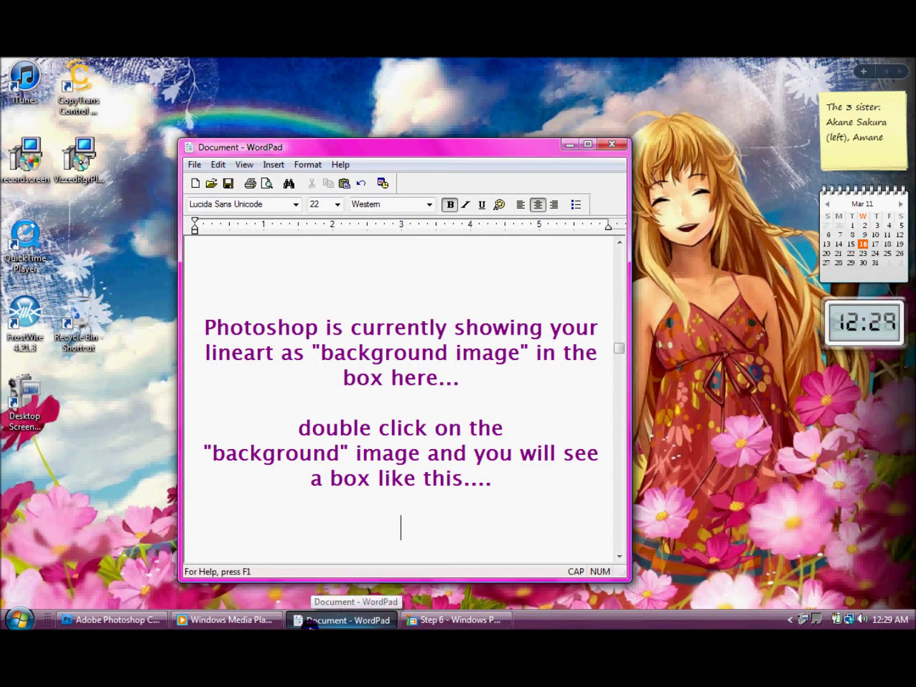
pyautogui.click(87, 622)
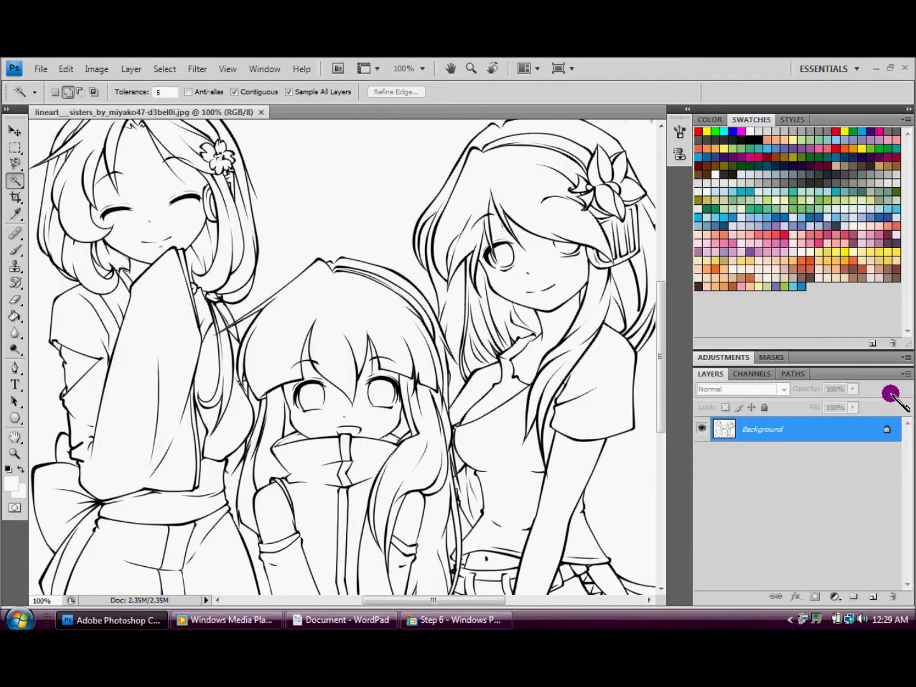
# - Convert the Background into Layer 0 with Color None, Normal mode and 100% opacity
pyautogui.doubleClick(839, 431)
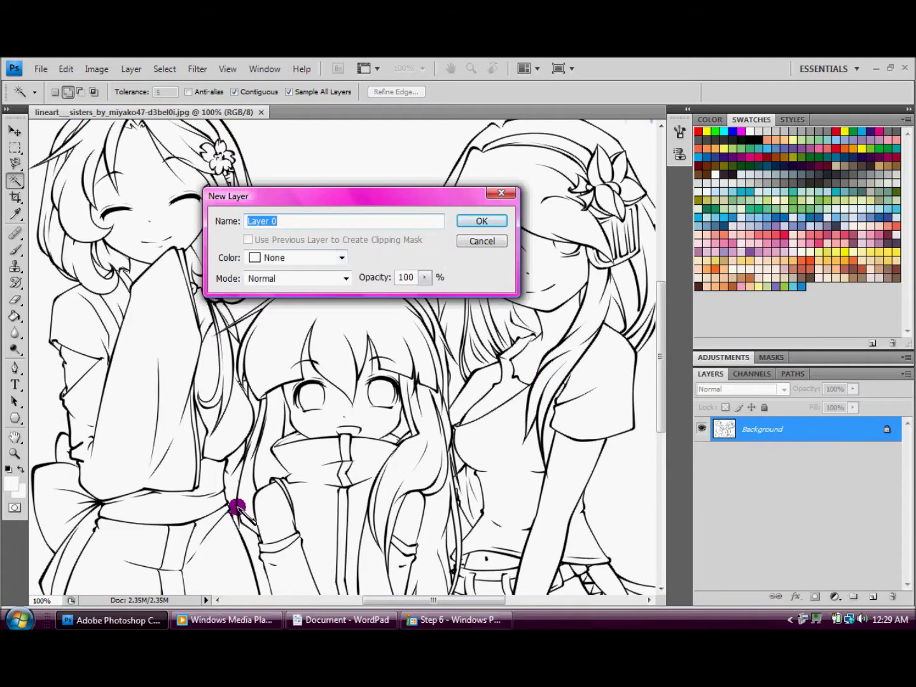
pyautogui.click(344, 620)
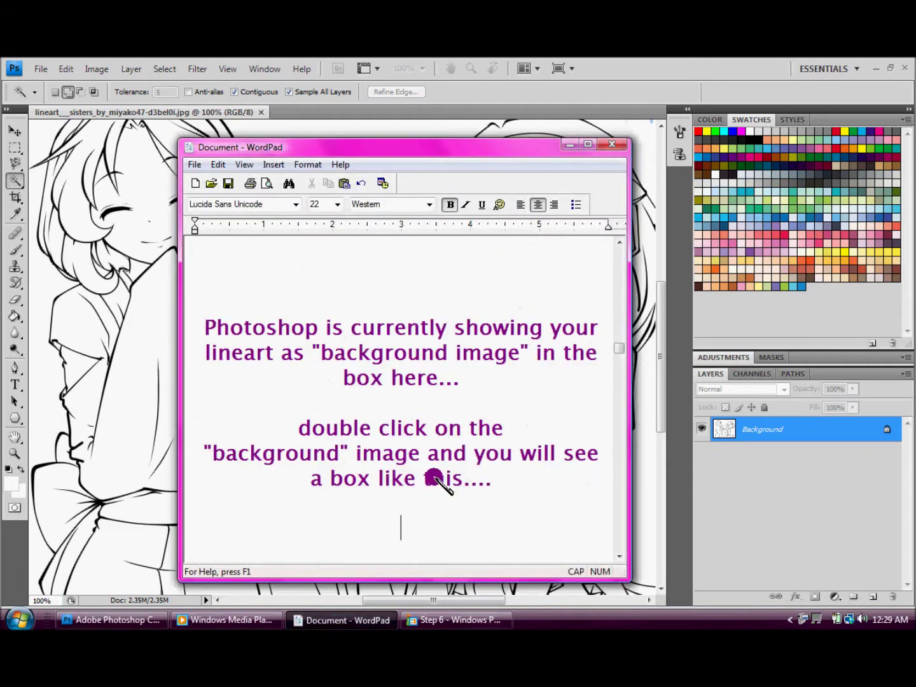
pyautogui.press('Down')
pyautogui.press('Down')
pyautogui.press('Down')
pyautogui.press('Down')
pyautogui.press('Down')
pyautogui.press('Down')
pyautogui.press('Down')
pyautogui.press('Down')
pyautogui.press('Down')
pyautogui.press('Down')
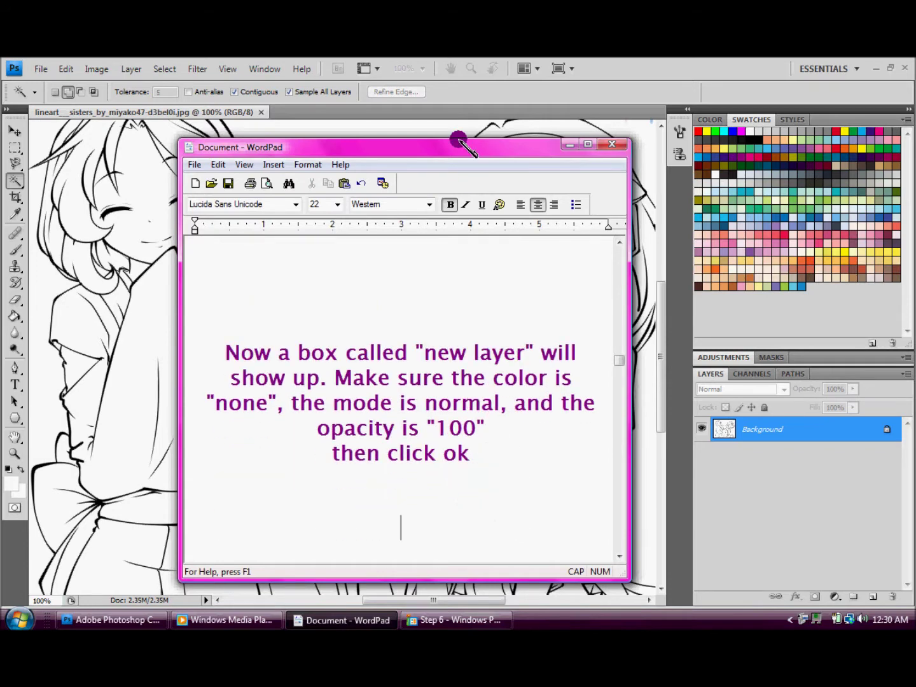
pyautogui.moveTo(460, 147); pyautogui.dragTo(769, 119)
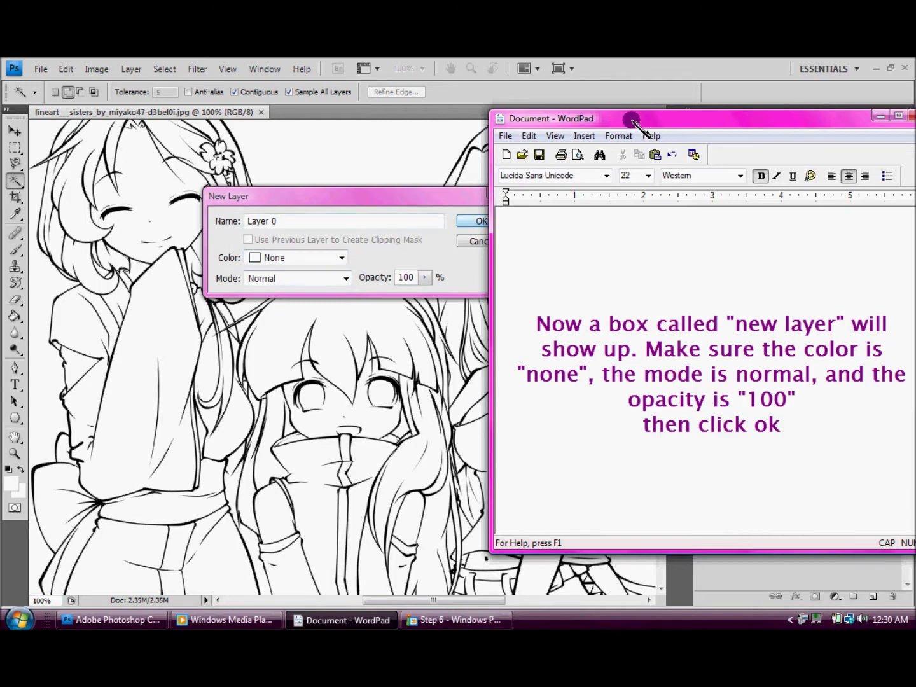
pyautogui.moveTo(633, 120); pyautogui.dragTo(338, 119)
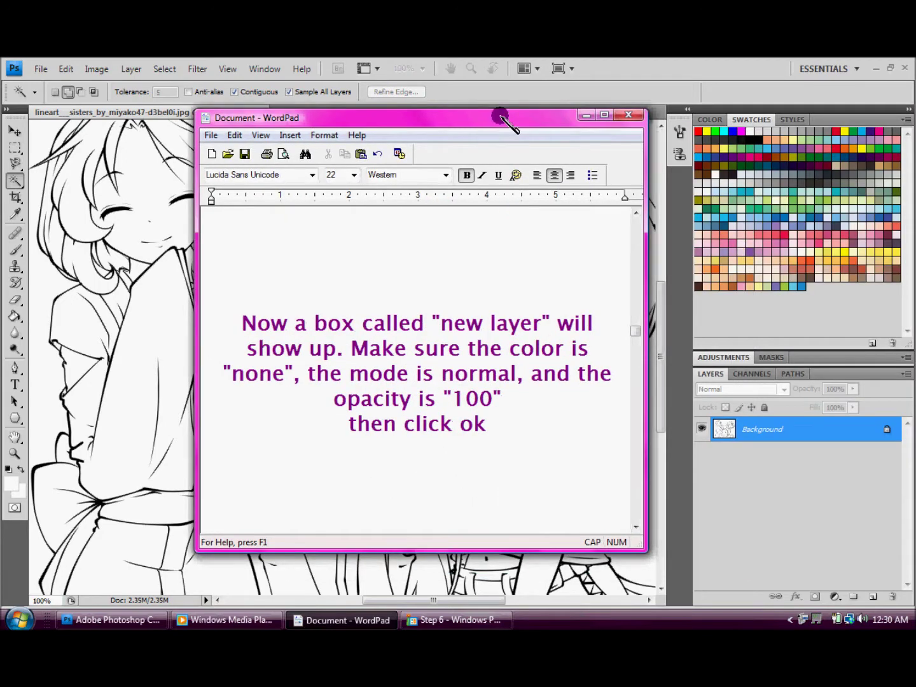
pyautogui.click(586, 115)
pyautogui.click(485, 220)
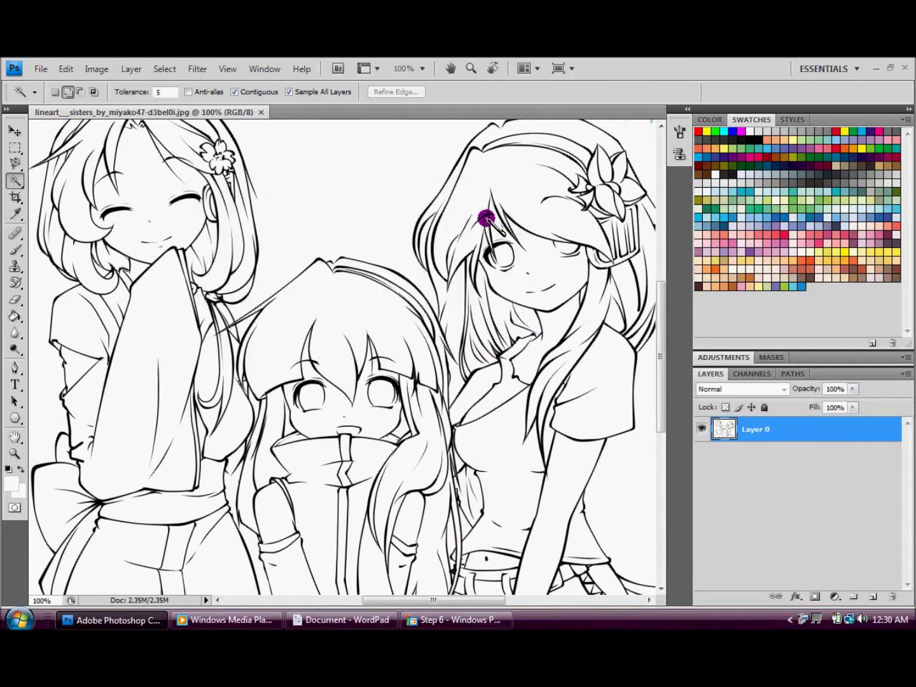
pyautogui.click(314, 612)
pyautogui.click(326, 617)
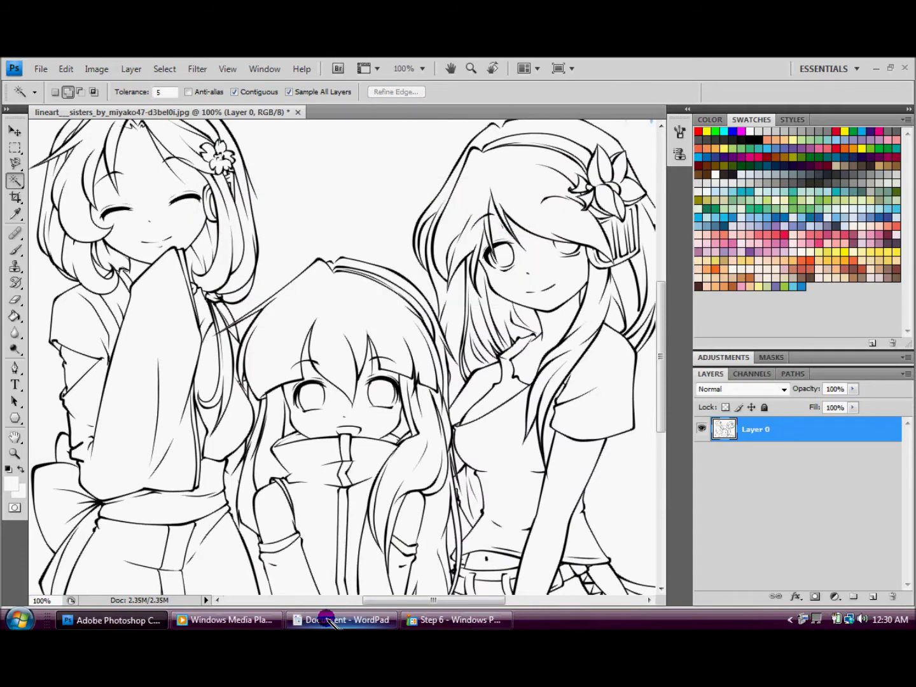
# - Advance the WordPad notes to the instruction to rename Layer 0 'lineart'
pyautogui.click(504, 457)
pyautogui.press('Down')
pyautogui.press('Down')
pyautogui.press('Down')
pyautogui.press('Down')
pyautogui.press('Down')
pyautogui.press('Down')
pyautogui.press('Down')
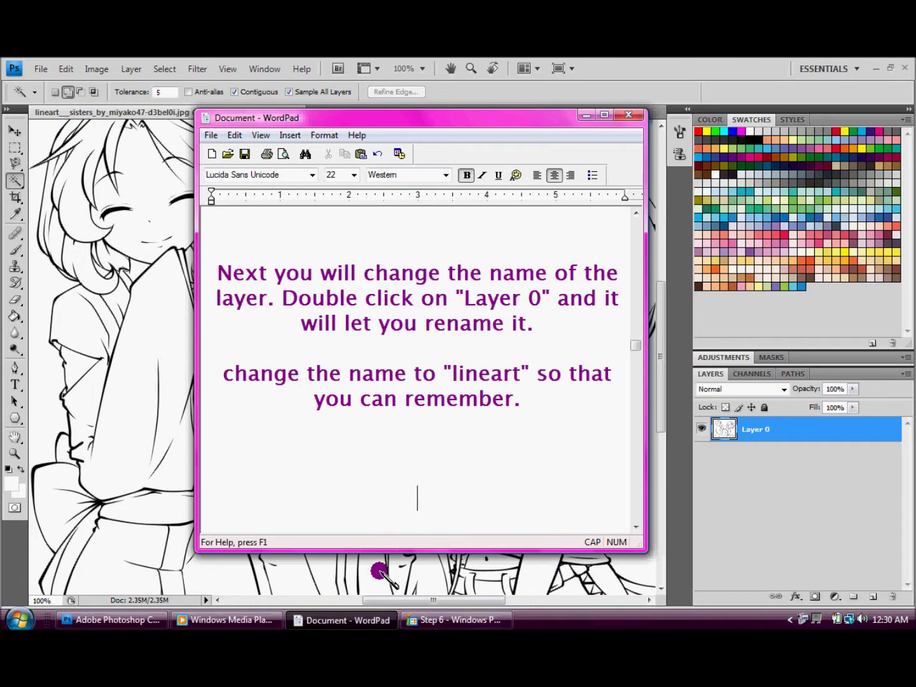
pyautogui.click(359, 620)
# - Rename Layer 0 to 'Lineart' in the Layers panel
pyautogui.click(751, 431)
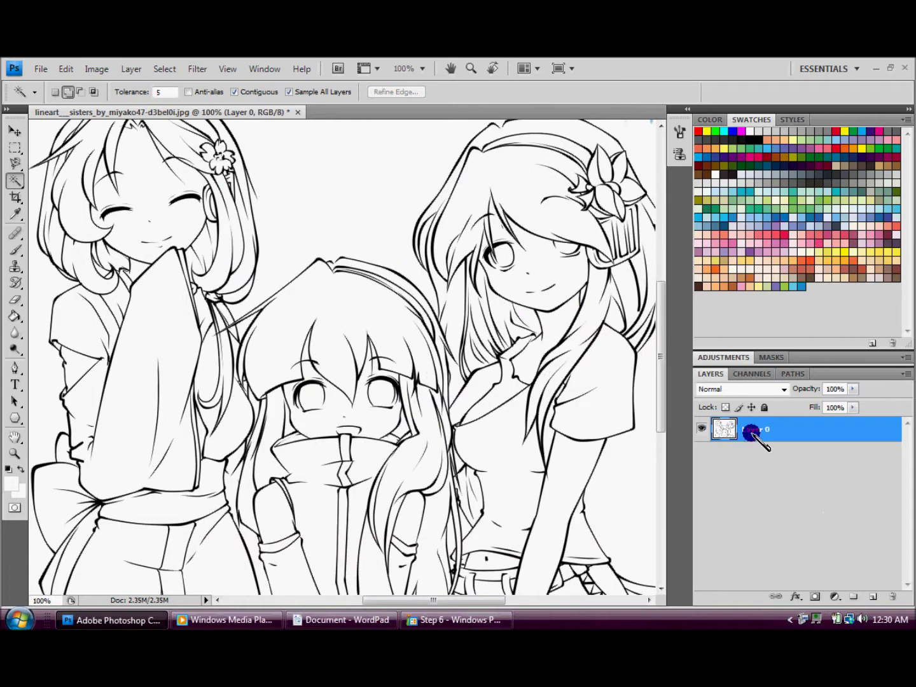
pyautogui.press('h')
pyautogui.doubleClick(753, 433)
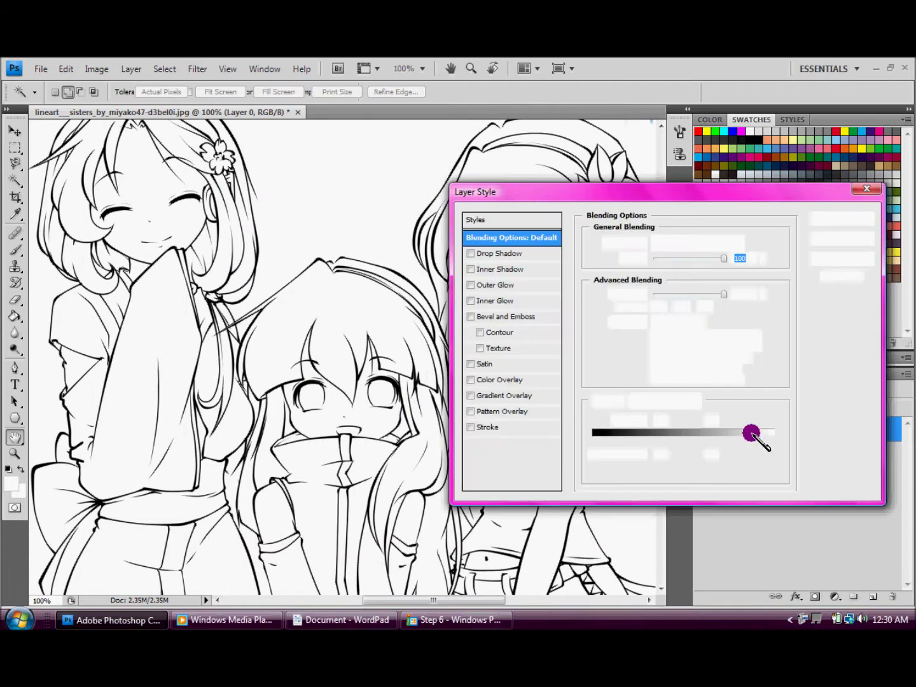
pyautogui.press('Escape')
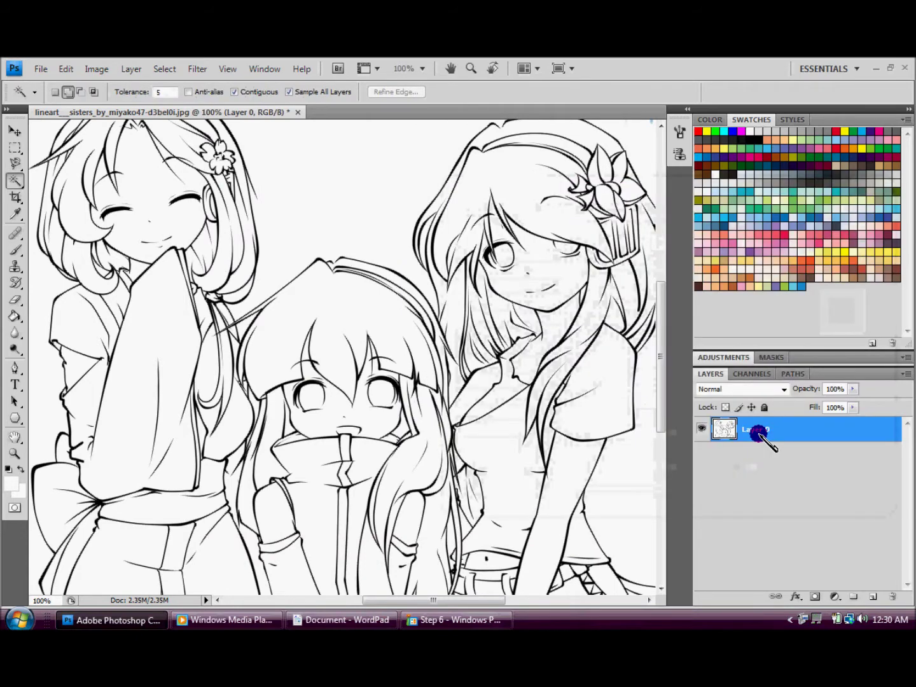
pyautogui.doubleClick(763, 431)
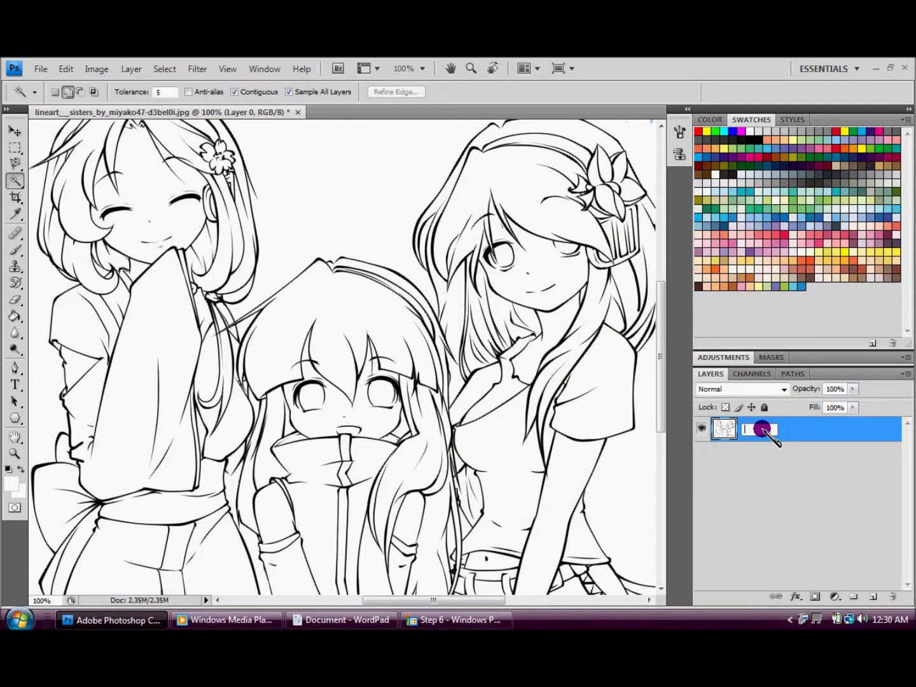
pyautogui.click(765, 484)
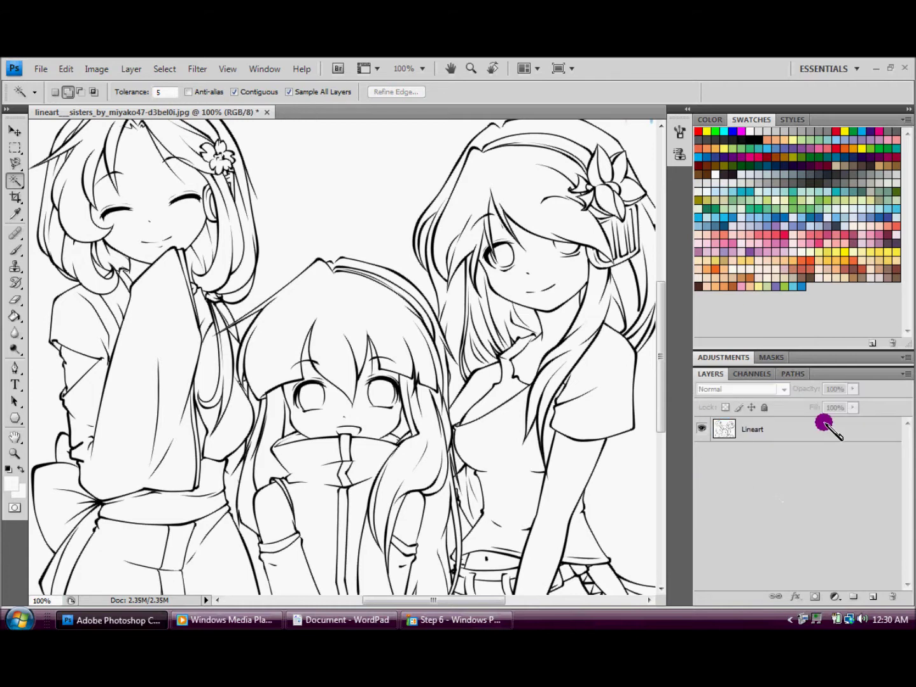
pyautogui.click(800, 436)
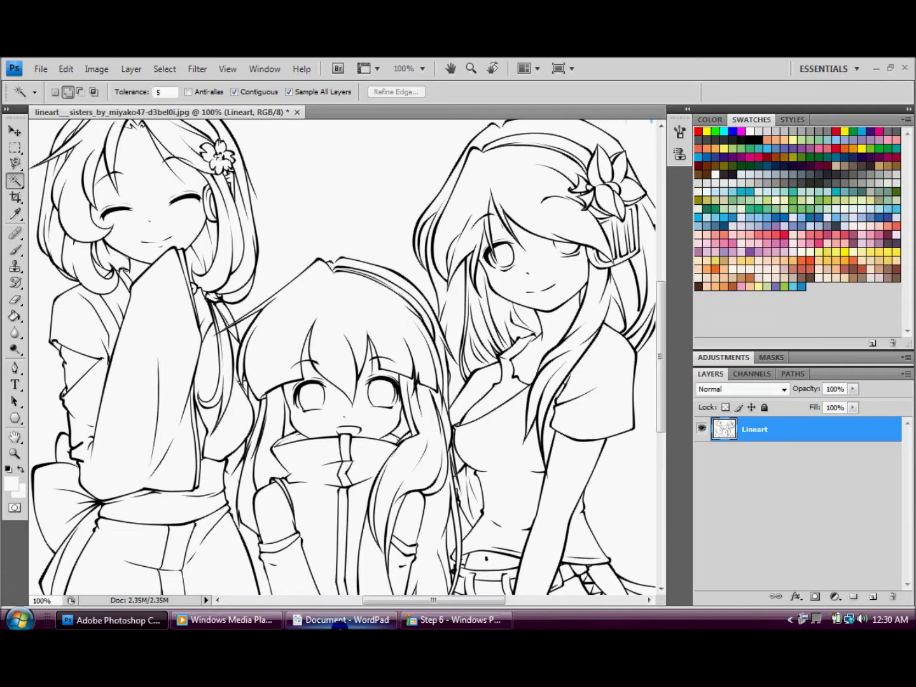
pyautogui.click(341, 620)
# - Show the Channels panel to view the image's colour channels
pyautogui.scroll(-4, 476, 370)
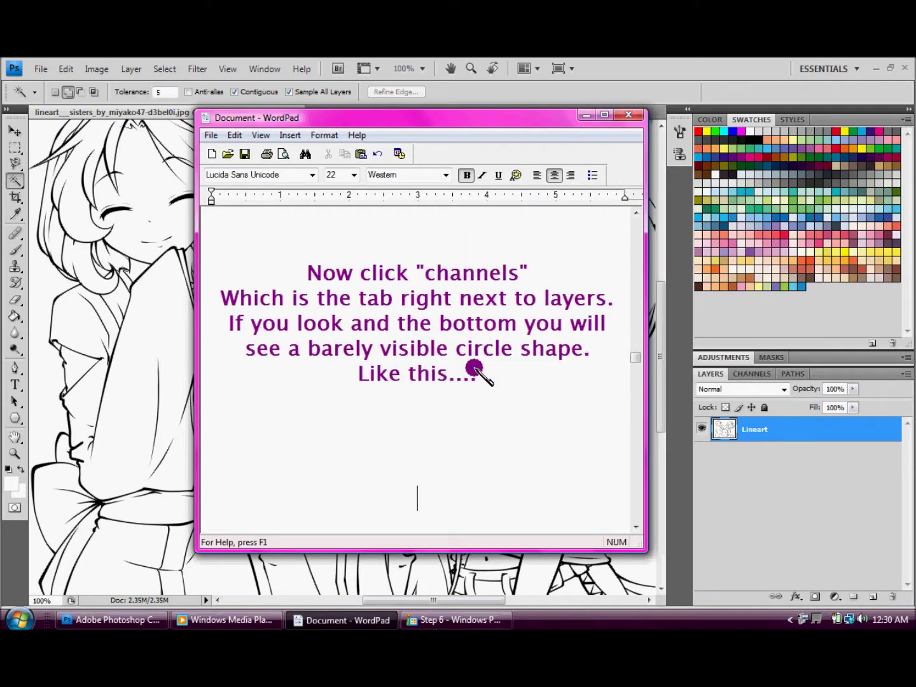
pyautogui.scroll(1, 476, 370)
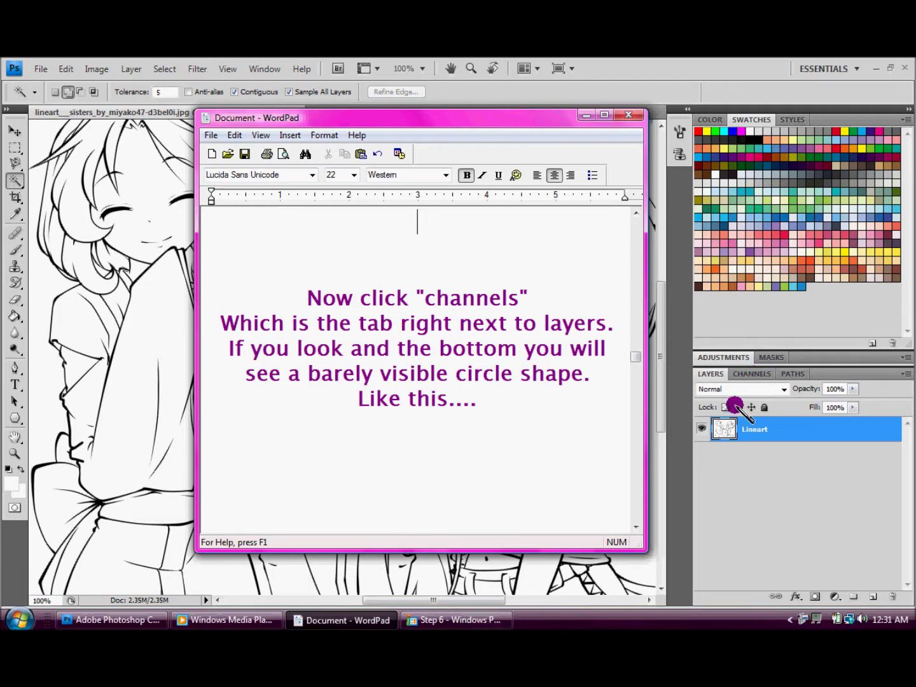
pyautogui.click(357, 622)
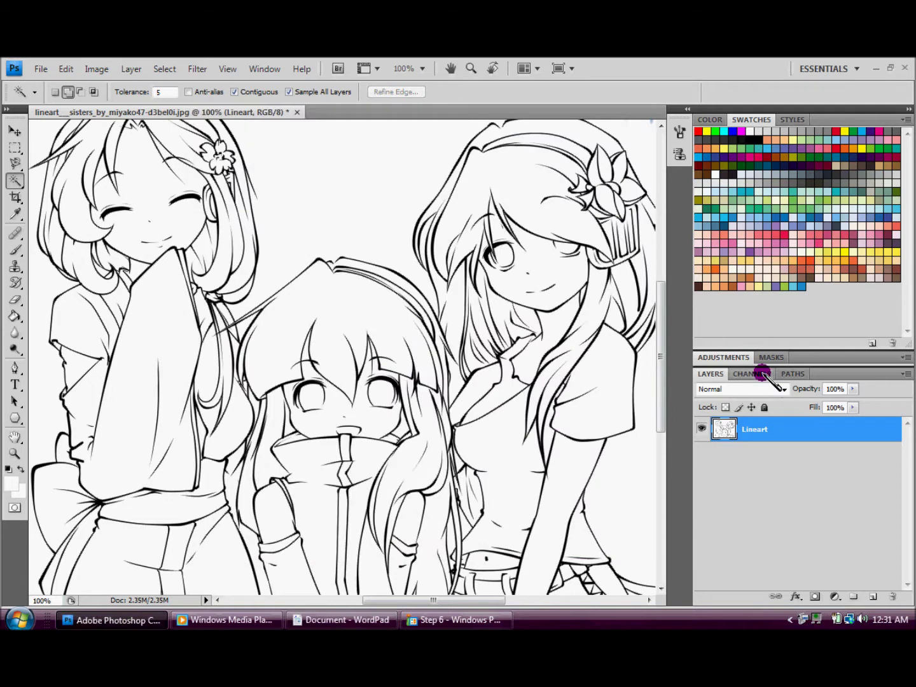
pyautogui.click(763, 375)
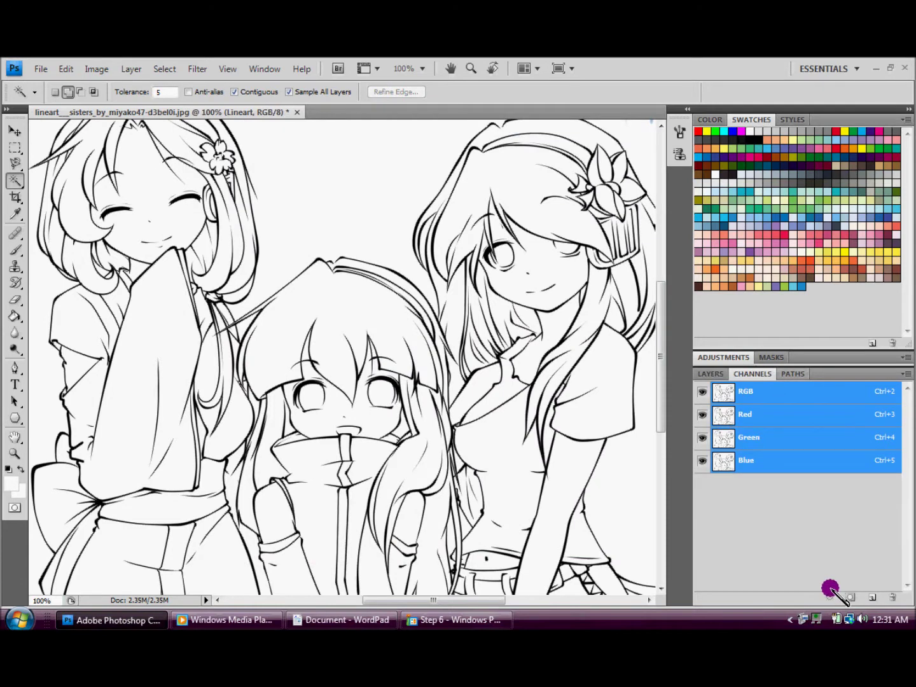
# - Add the note 'Click it and it will make your lineart transparent…' to the tutorial
pyautogui.click(347, 621)
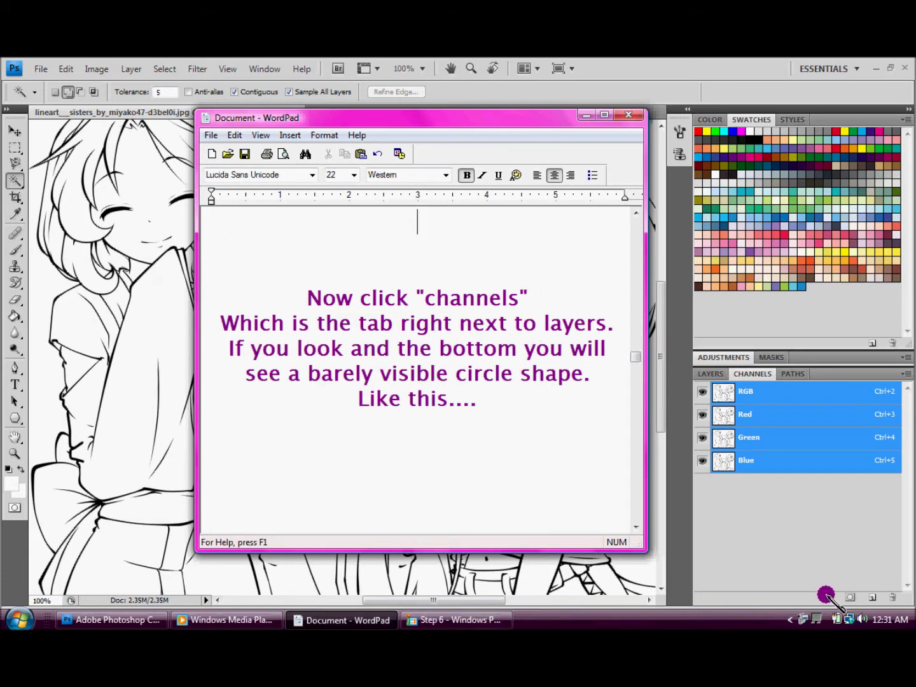
pyautogui.click(527, 415)
pyautogui.press('Return')
pyautogui.press('Return')
pyautogui.write('Click it and it will make your lineart transparent (you will see moving lines everywhere)')
pyautogui.press('Return')
pyautogui.press('Return')
pyautogui.press('Return')
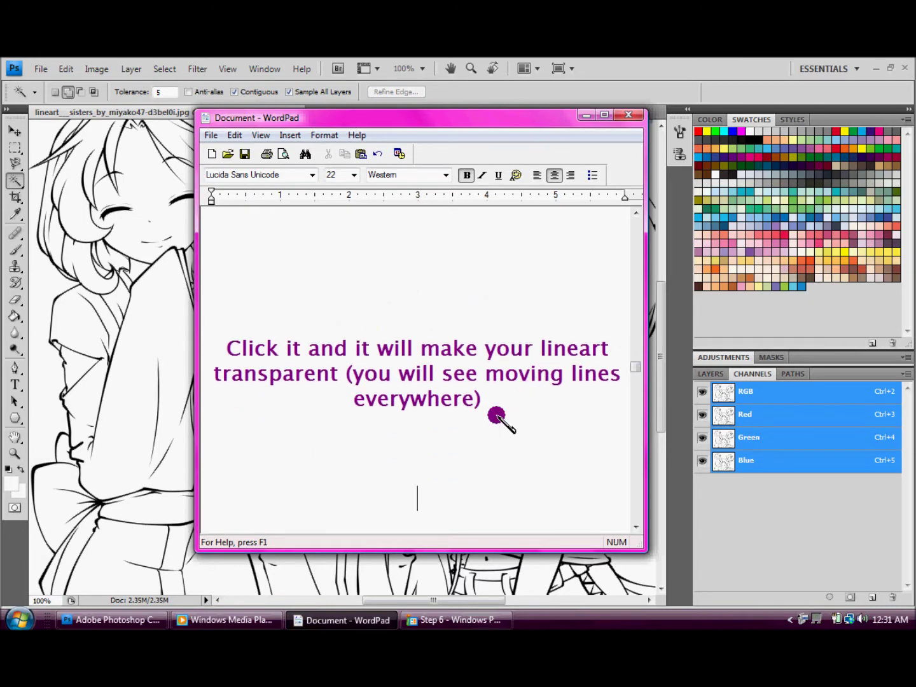
# - Load the channel as a selection so marching ants outline the lineart
pyautogui.click(585, 115)
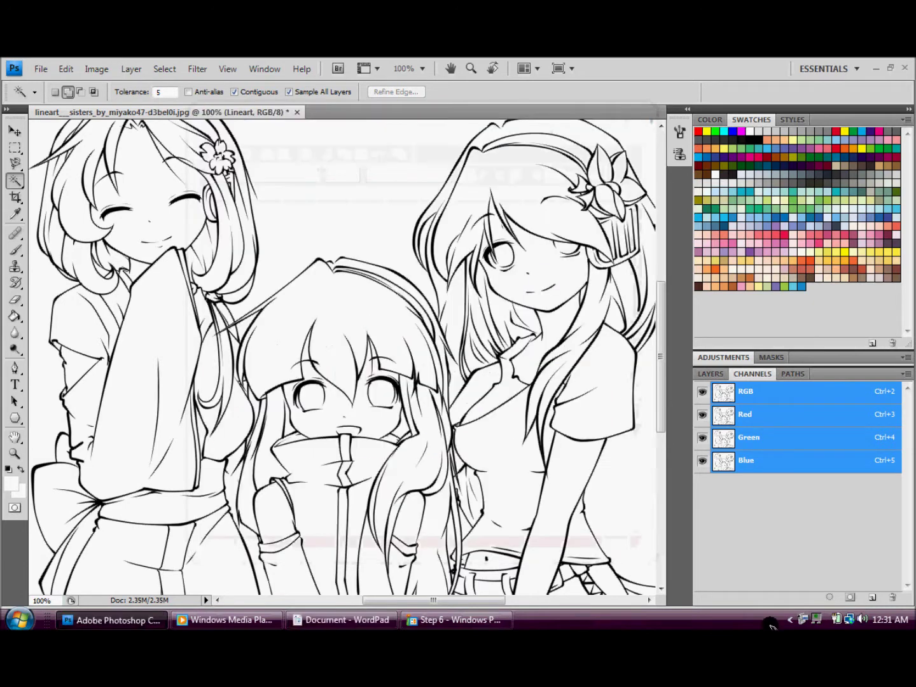
pyautogui.click(829, 597)
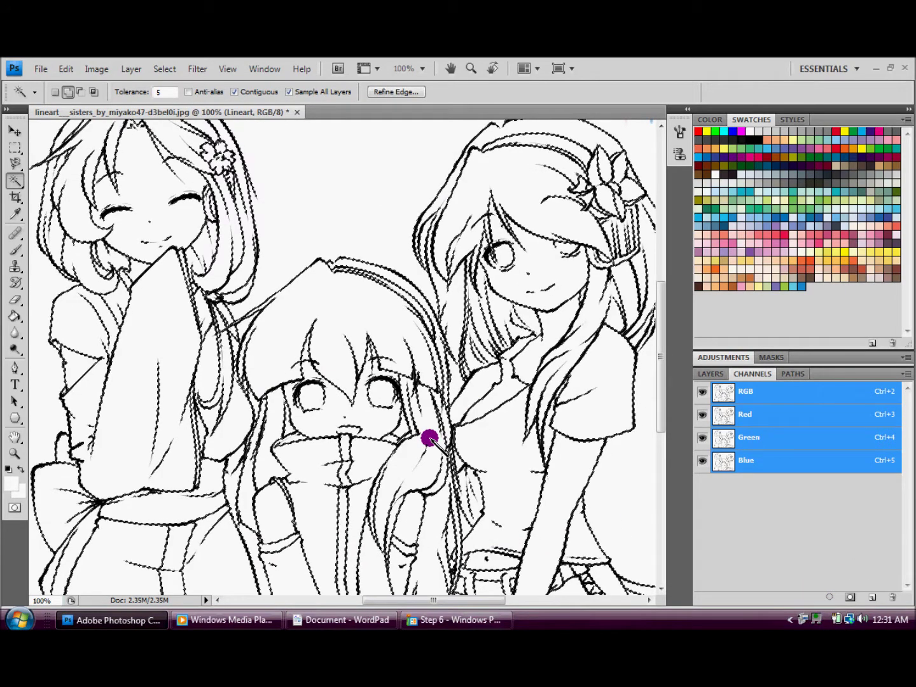
pyautogui.click(344, 620)
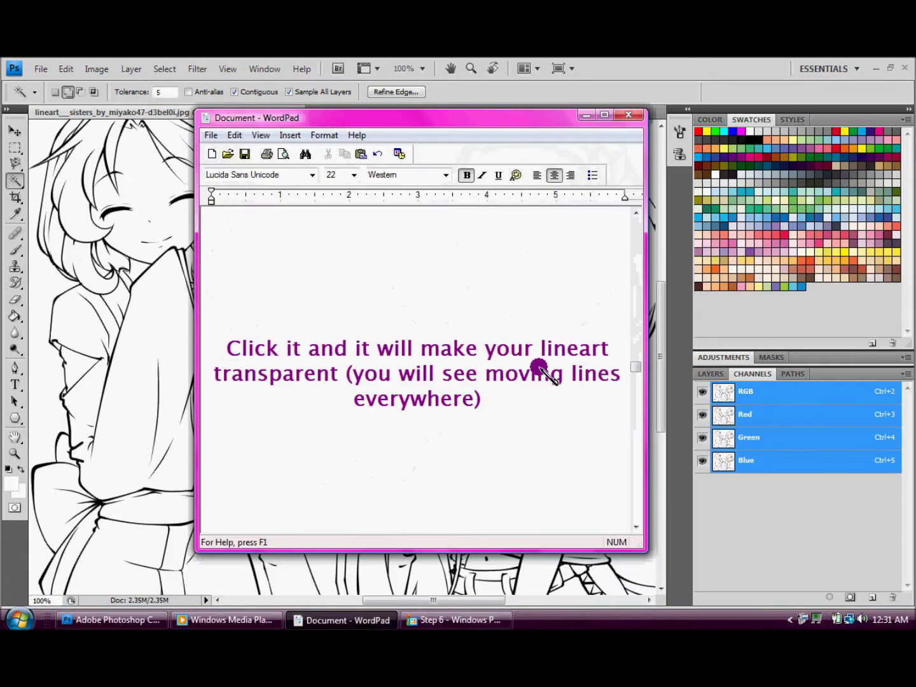
# - Delete the selected white pixels so only the lineart remains on transparency
pyautogui.scroll(-4, 538, 368)
pyautogui.scroll(-2, 538, 368)
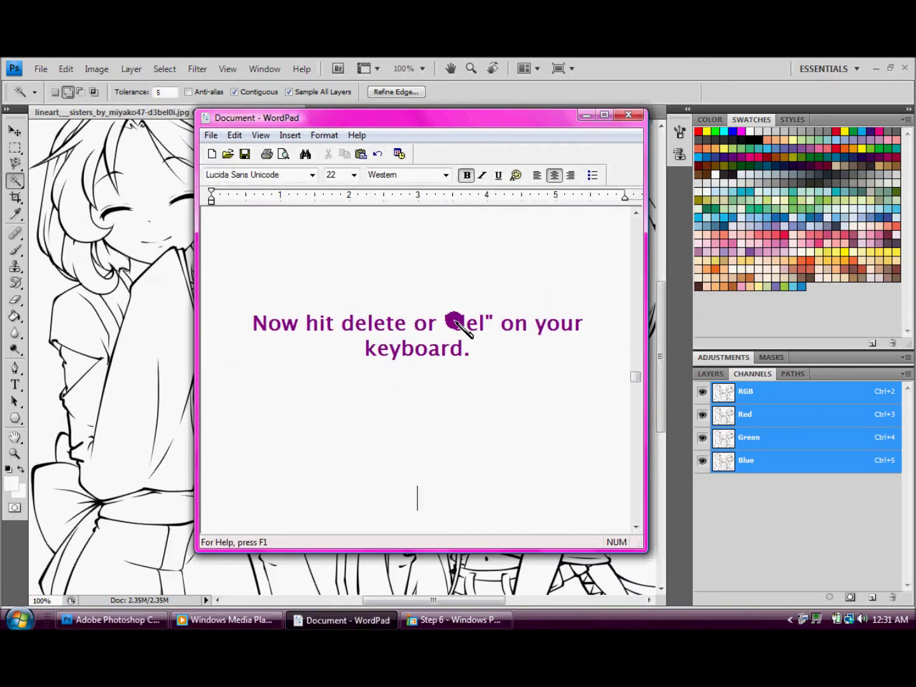
pyautogui.moveTo(342, 325); pyautogui.dragTo(412, 343)
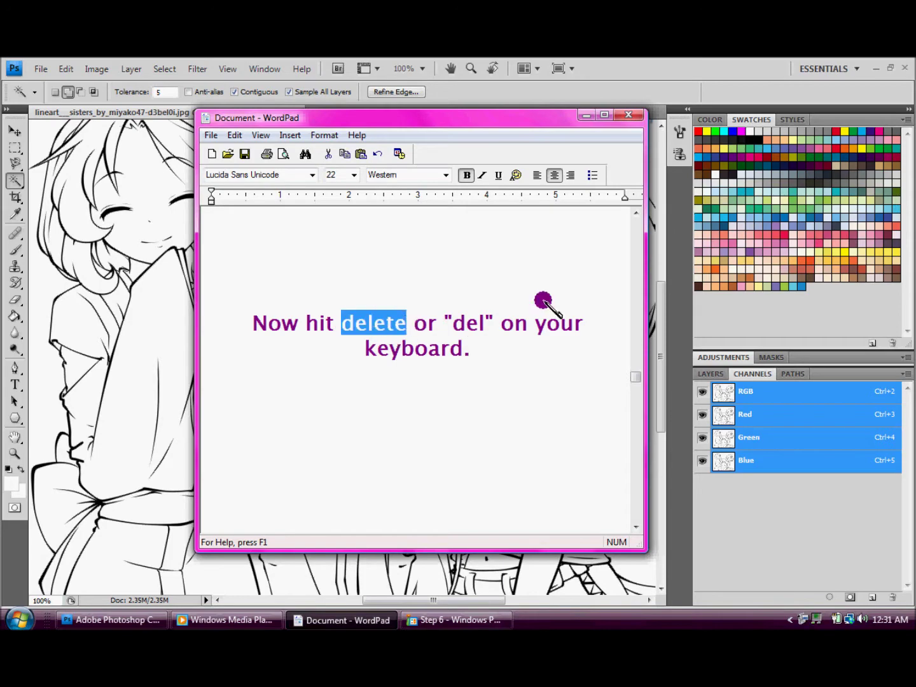
pyautogui.click(413, 344)
pyautogui.click(587, 116)
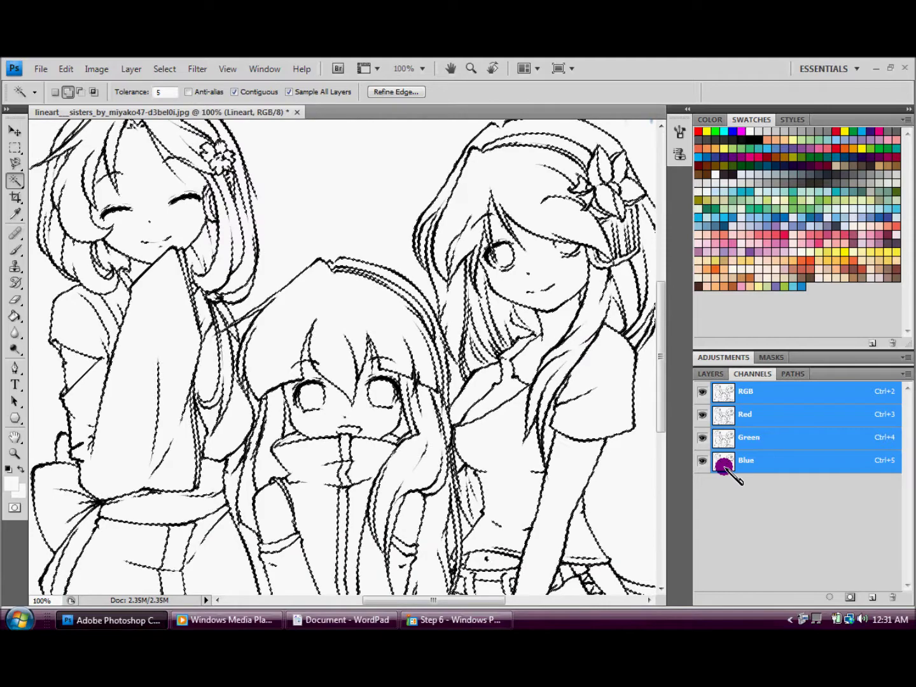
pyautogui.press('Delete')
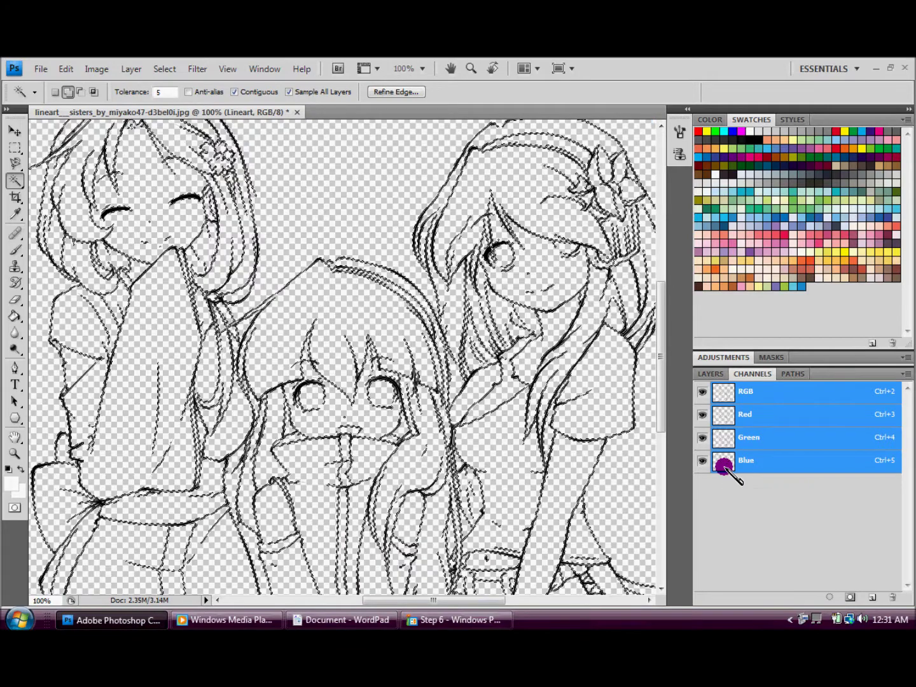
pyautogui.click(357, 621)
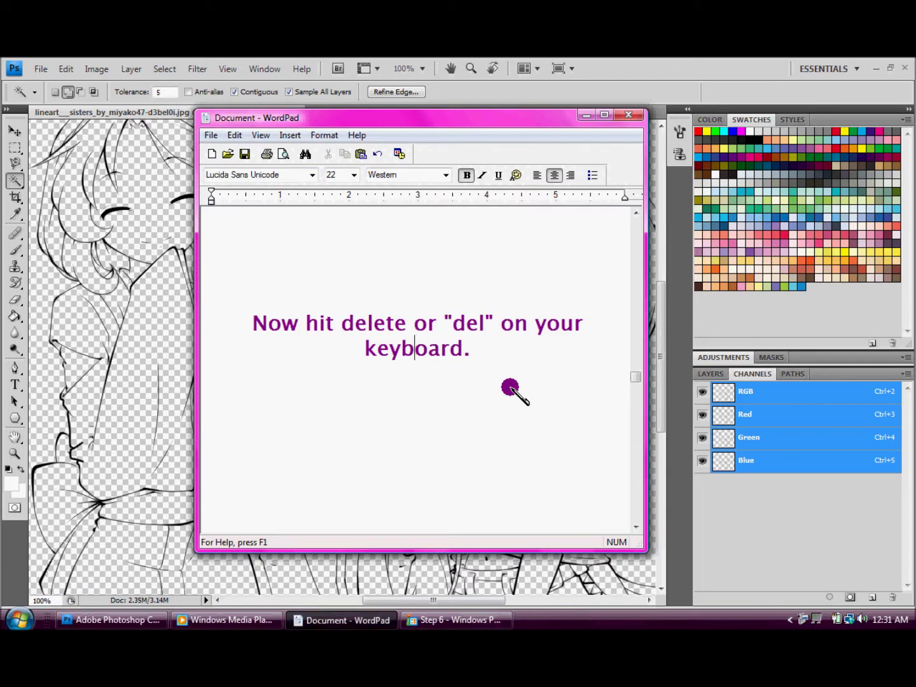
# - Move the WordPad notes to the layer-locking instruction
pyautogui.press('Down')
pyautogui.press('Down')
pyautogui.press('Down')
pyautogui.press('Down')
pyautogui.press('Down')
pyautogui.press('Down')
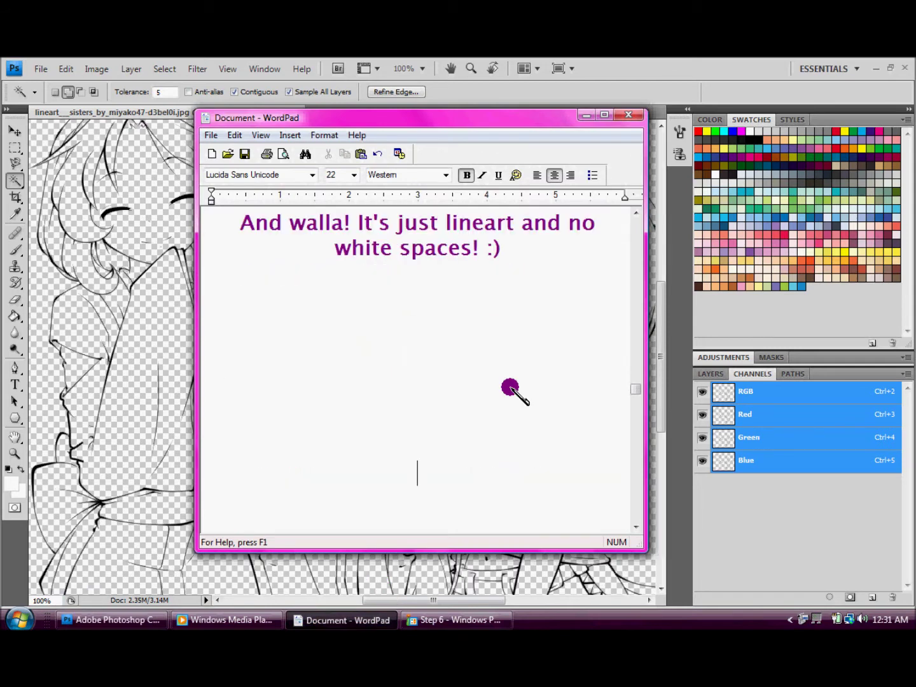
pyautogui.press('Up')
pyautogui.press('Up')
pyautogui.press('Up')
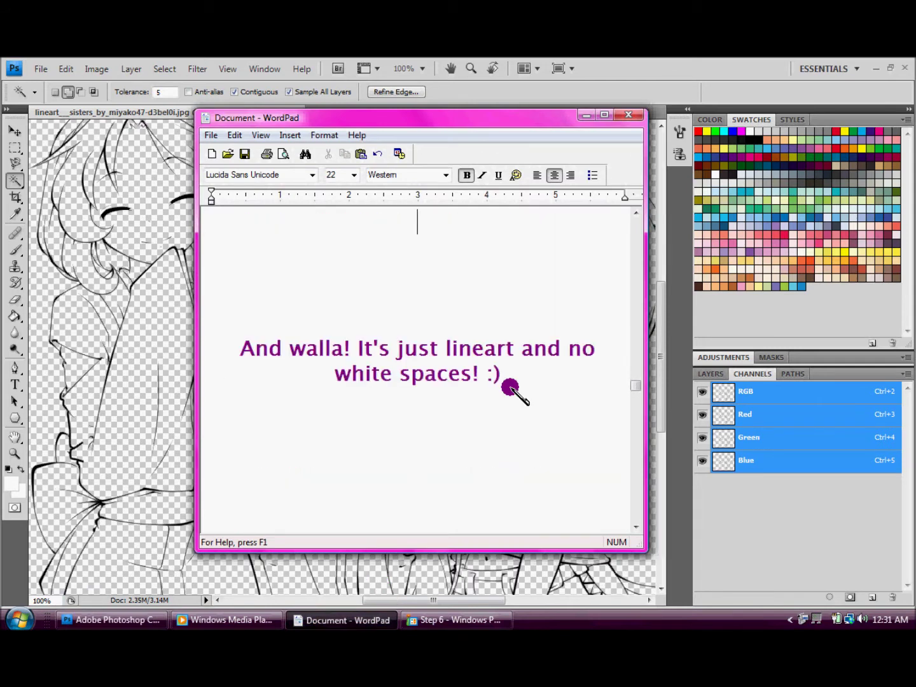
pyautogui.press('Down')
pyautogui.press('Down')
pyautogui.press('Down')
pyautogui.press('Down')
pyautogui.press('Down')
pyautogui.press('Down')
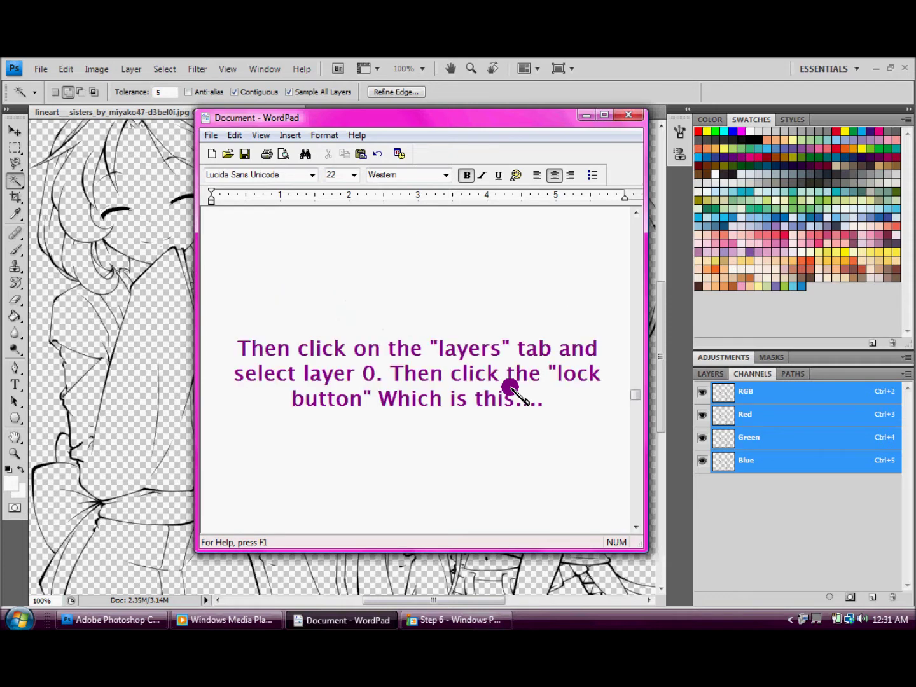
pyautogui.press('Down')
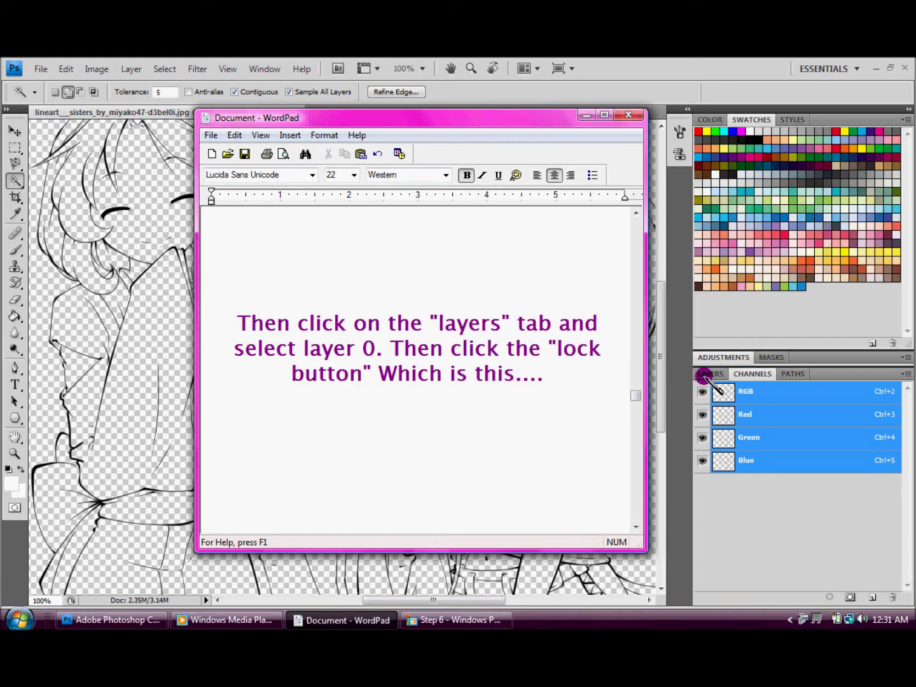
# - Lock the Lineart layer's transparent pixels in the Layers panel, then read the next note
pyautogui.click(342, 623)
pyautogui.click(710, 375)
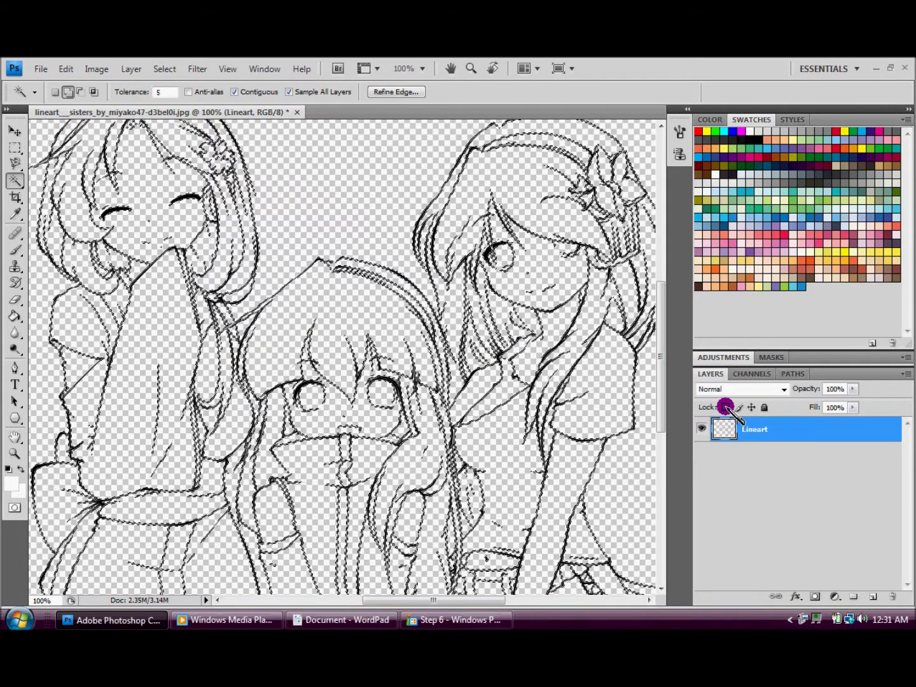
pyautogui.click(343, 621)
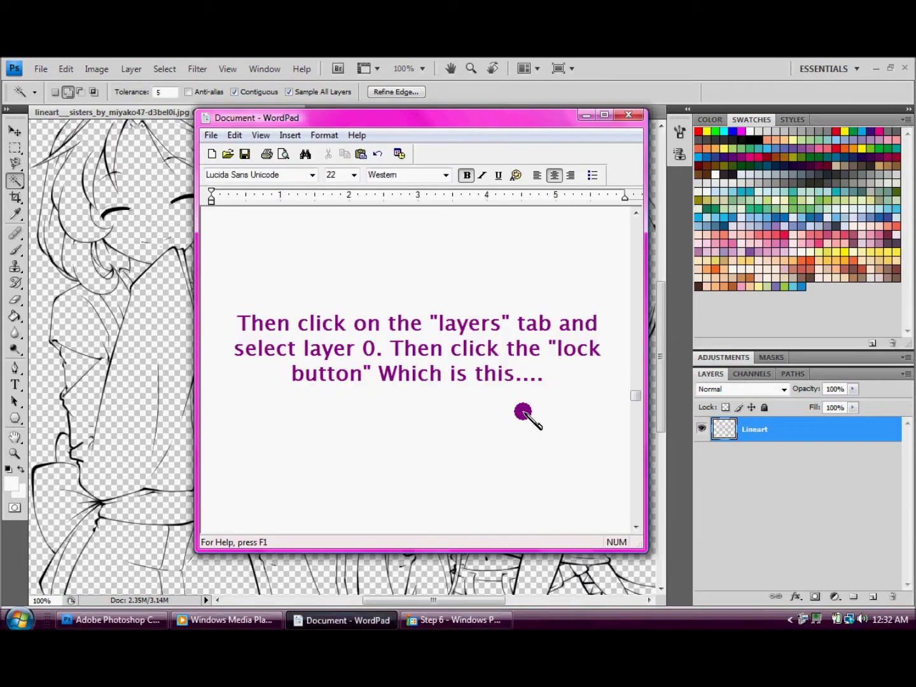
pyautogui.press('Return')
pyautogui.press('Down')
pyautogui.press('Down')
pyautogui.press('Down')
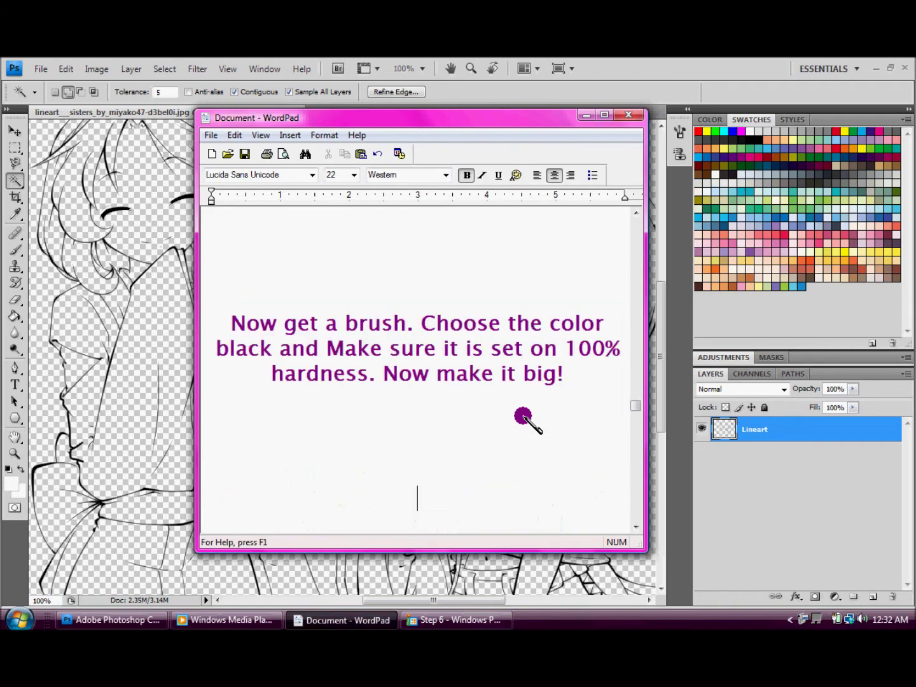
pyautogui.click(586, 115)
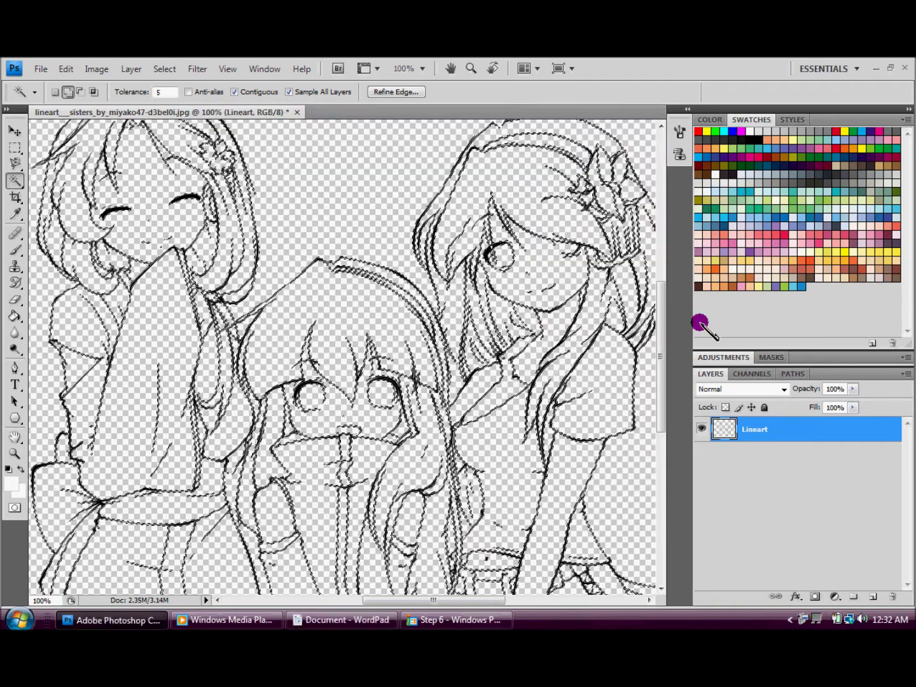
pyautogui.click(724, 409)
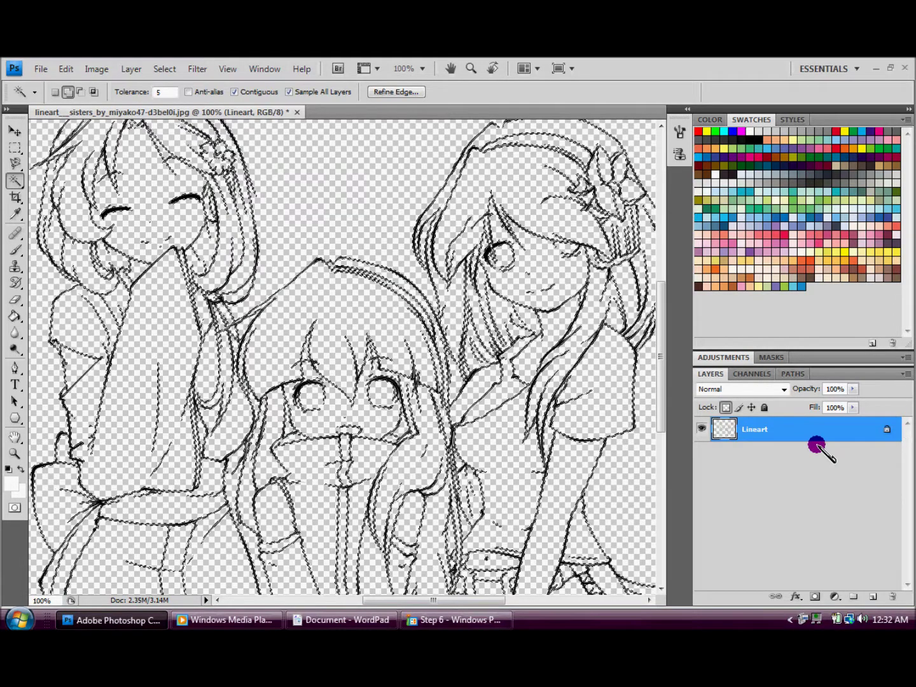
pyautogui.click(344, 619)
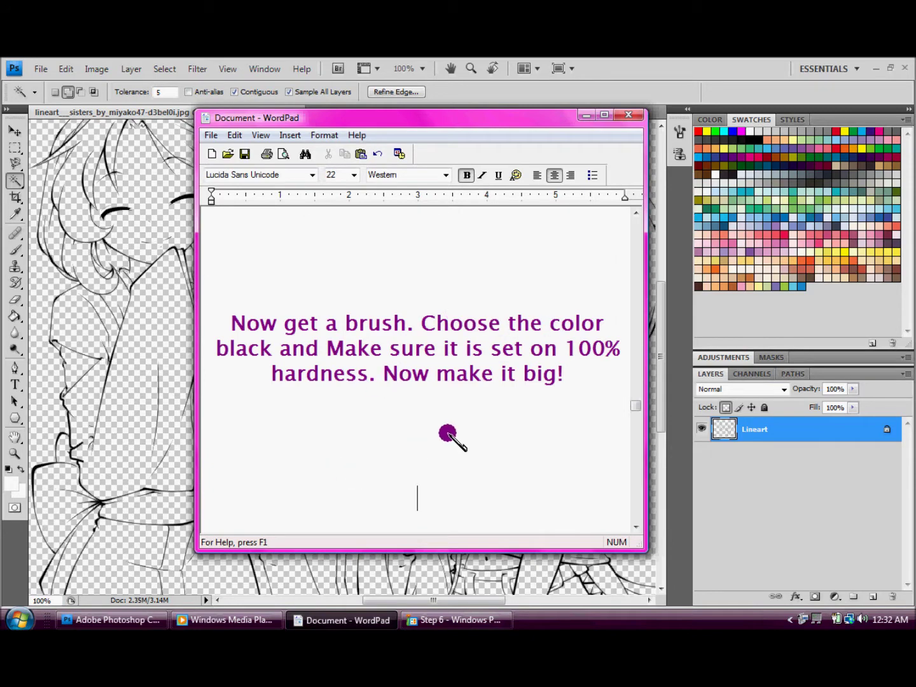
# - Choose black and the Brush tool at 100% hardness, enlarged to 215 px
pyautogui.click(586, 116)
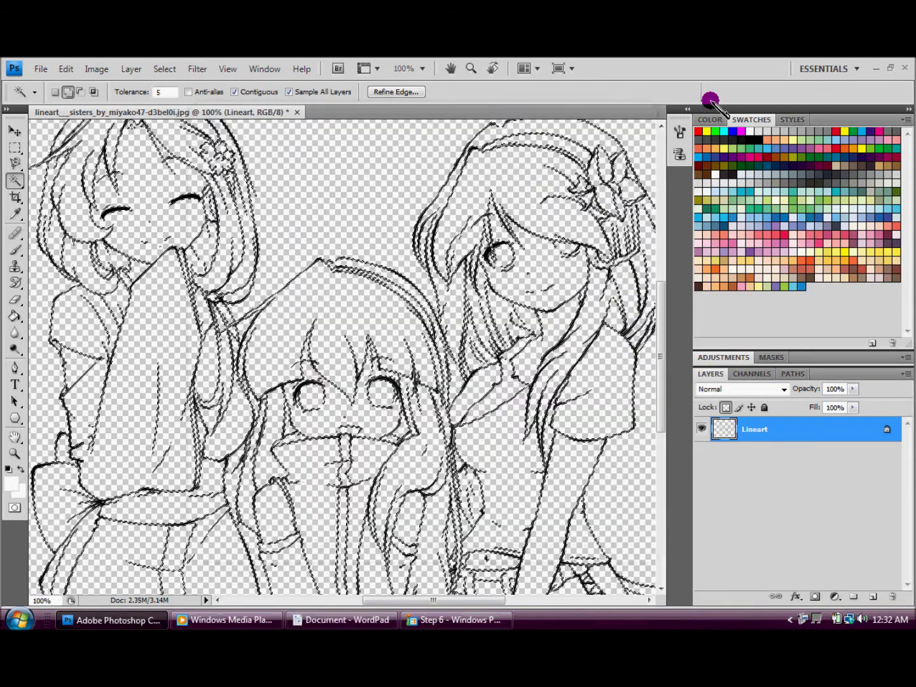
pyautogui.click(765, 136)
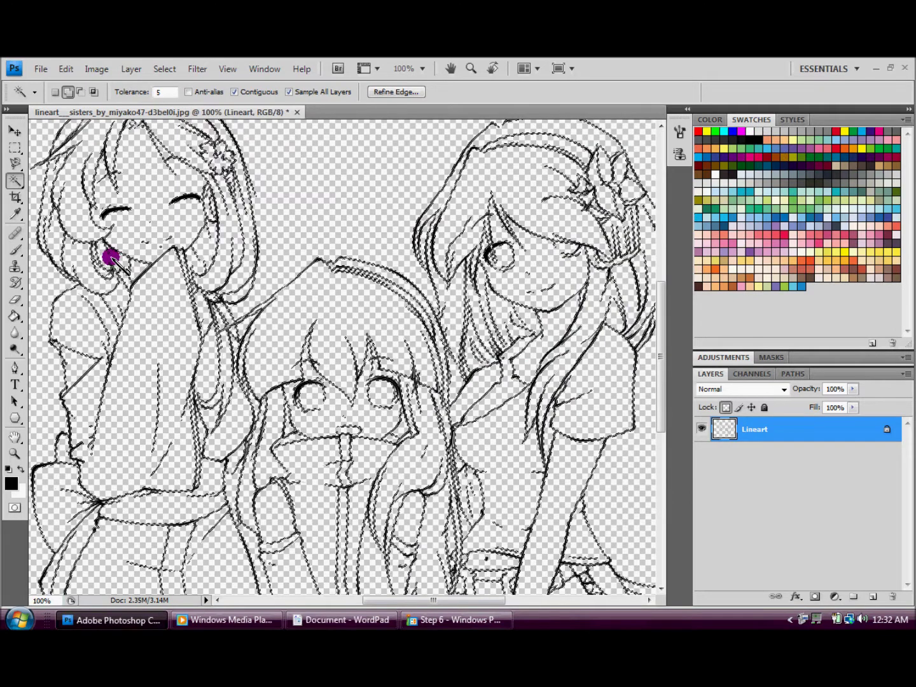
pyautogui.click(14, 250)
pyautogui.click(96, 93)
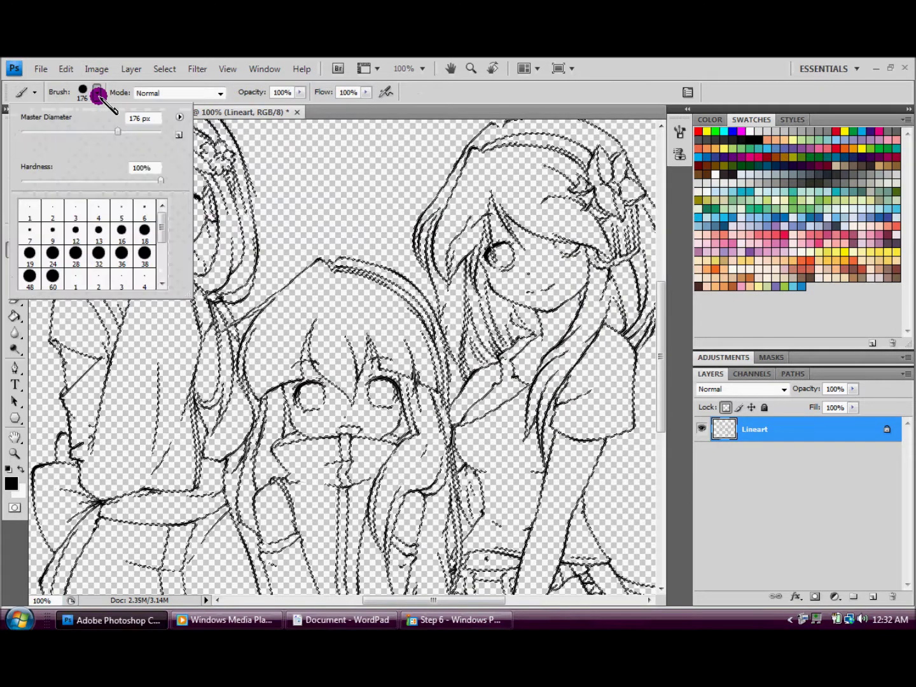
pyautogui.click(165, 182)
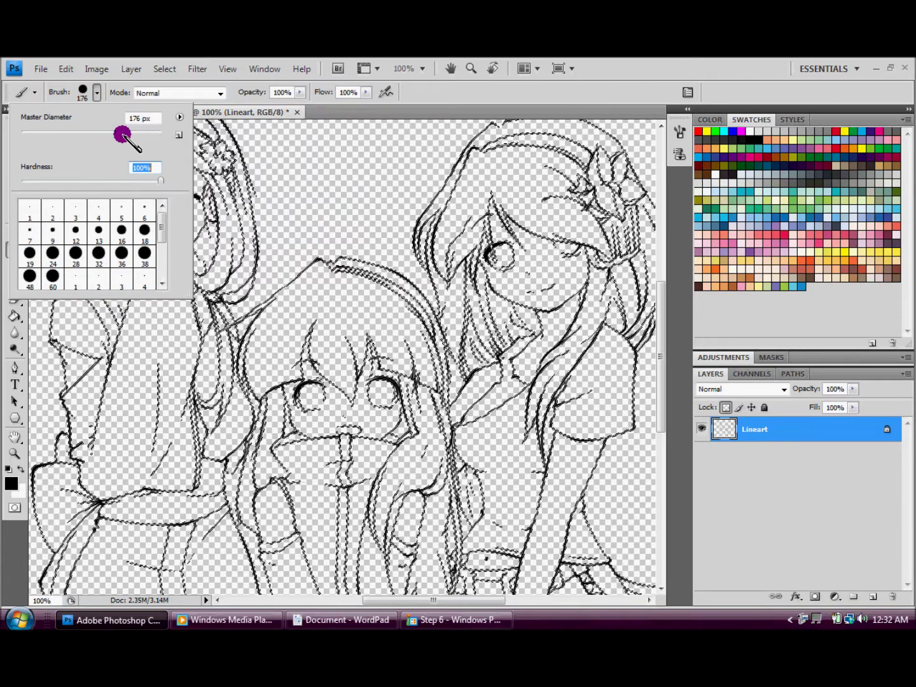
pyautogui.moveTo(124, 134); pyautogui.dragTo(129, 131)
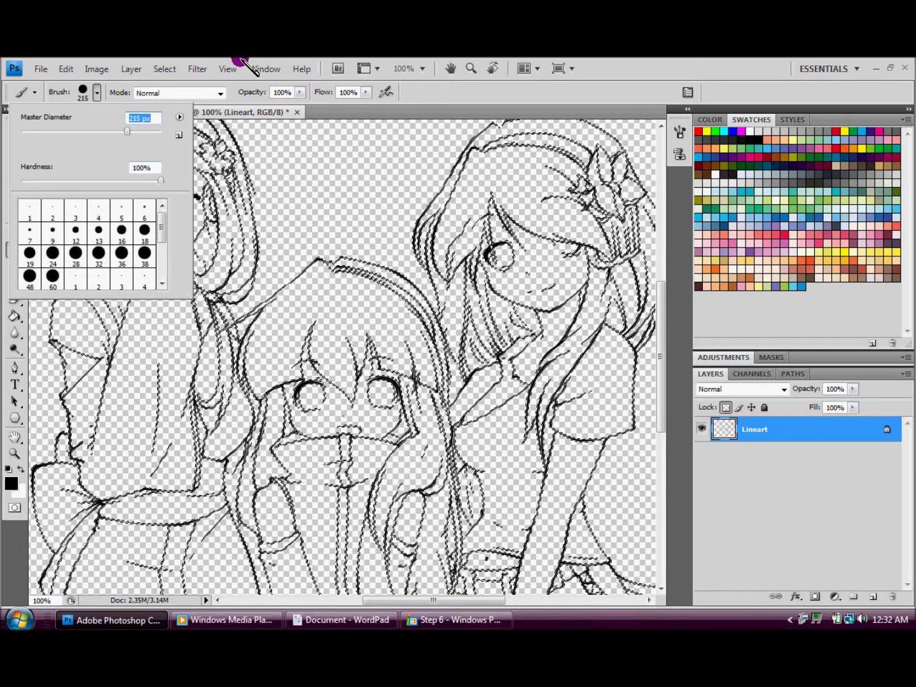
# - Zoom out to the whole image and enlarge the brush to 463 px
pyautogui.click(228, 68)
pyautogui.click(255, 187)
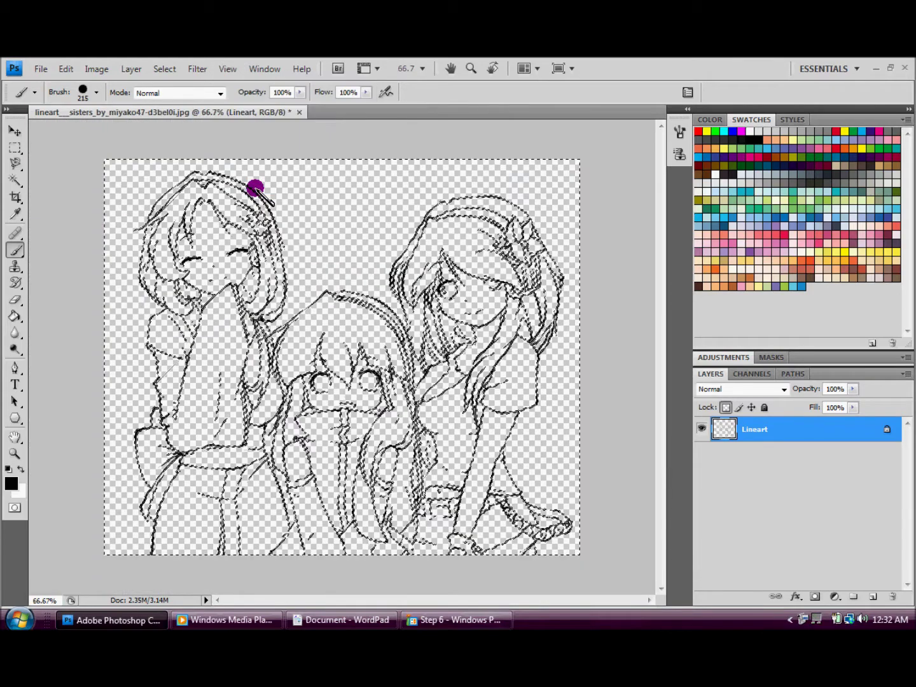
pyautogui.click(97, 92)
pyautogui.moveTo(129, 132); pyautogui.dragTo(145, 135)
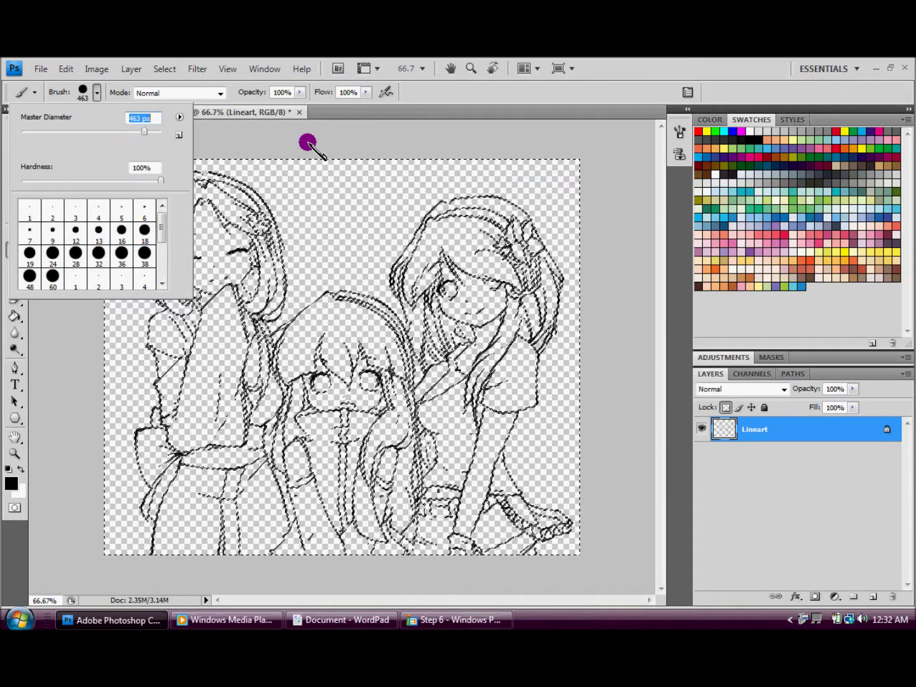
pyautogui.click(268, 152)
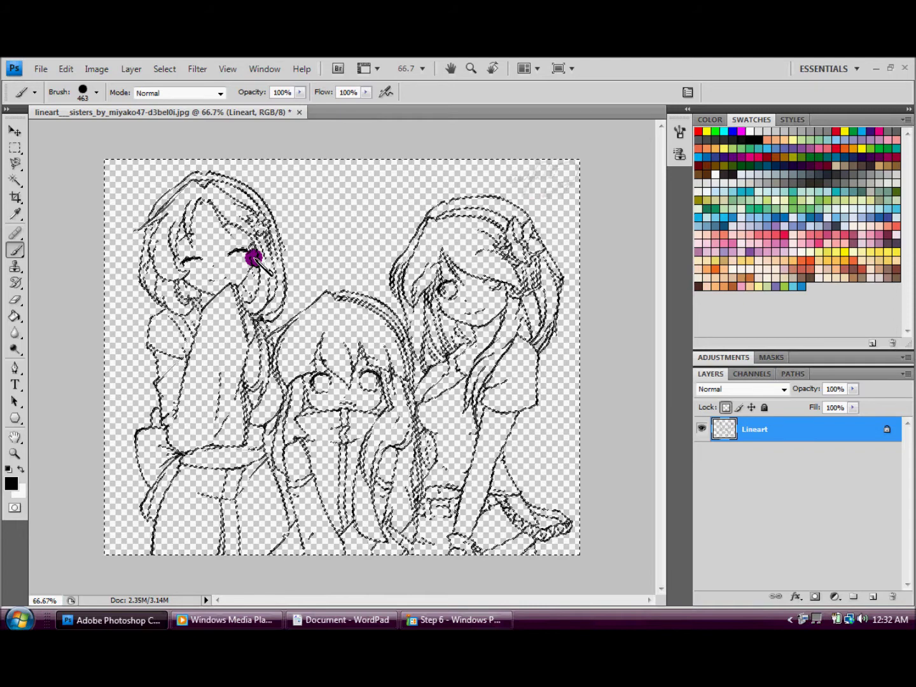
pyautogui.click(349, 612)
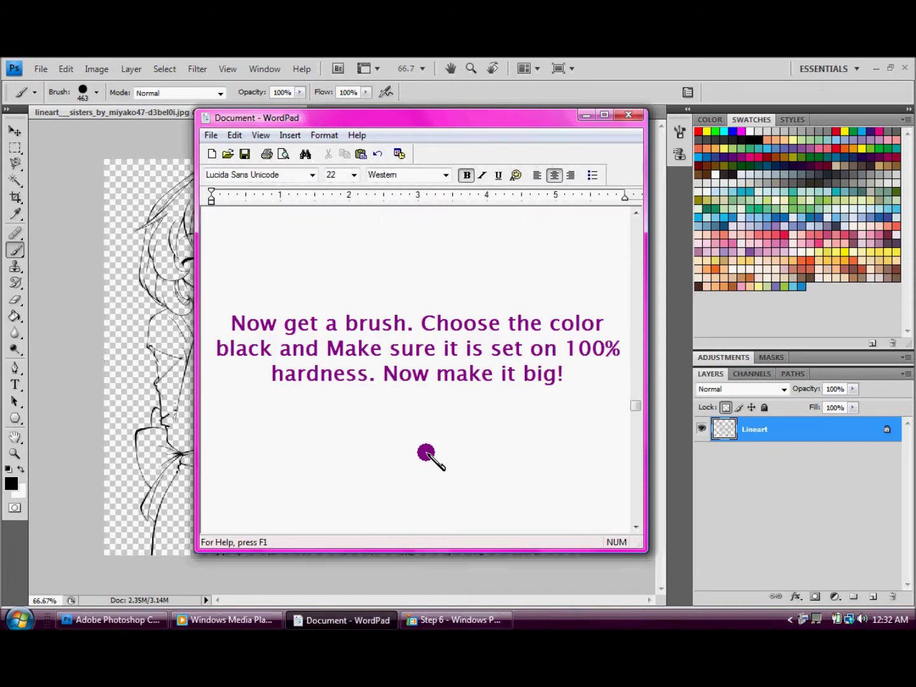
# - Following the WordPad note, create an empty Layer 1 above Lineart in the Layers panel
pyautogui.press('pagedown')
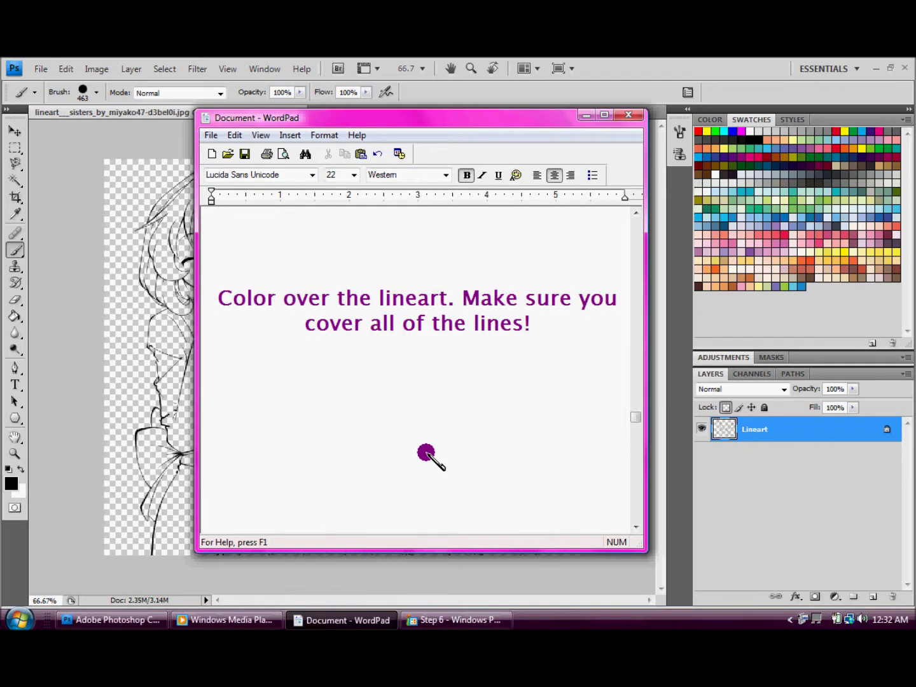
pyautogui.click(321, 621)
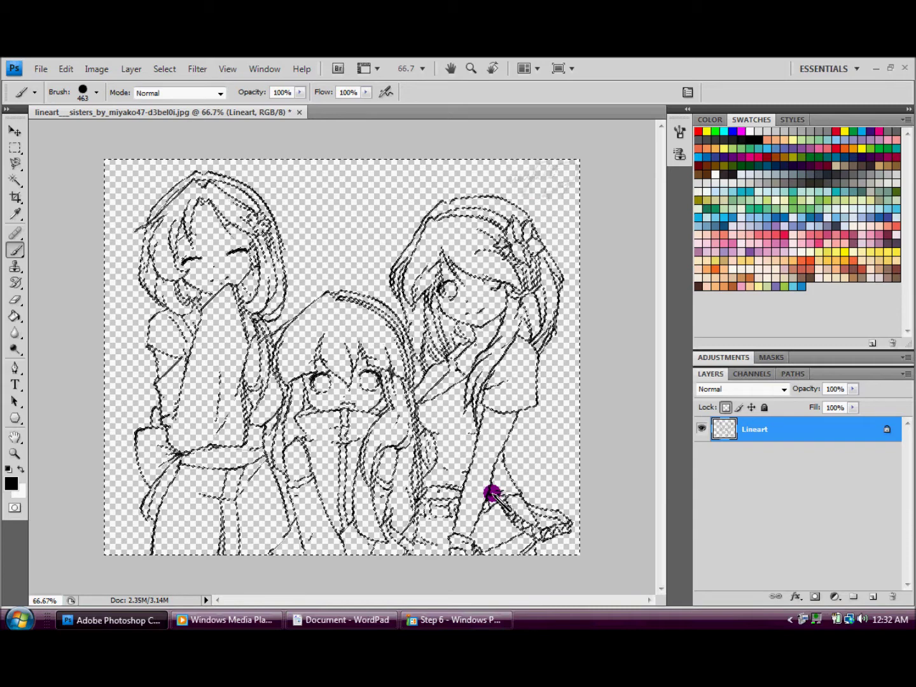
pyautogui.click(356, 621)
pyautogui.press('Down')
pyautogui.press('Down')
pyautogui.press('Down')
pyautogui.press('Down')
pyautogui.press('Down')
pyautogui.press('Down')
pyautogui.press('Down')
pyautogui.press('Up')
pyautogui.press('Up')
pyautogui.press('Up')
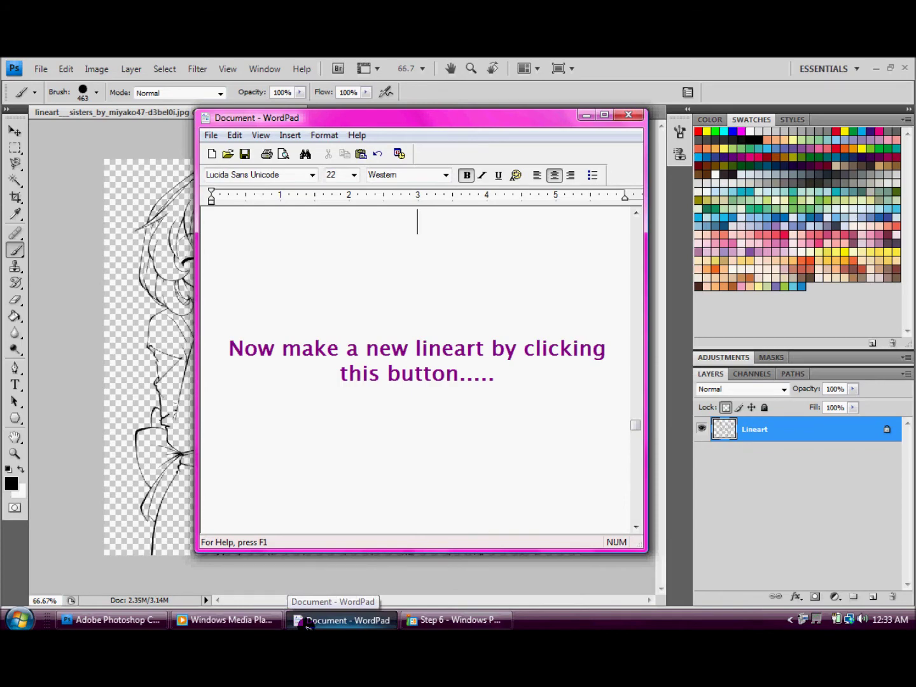
pyautogui.click(307, 626)
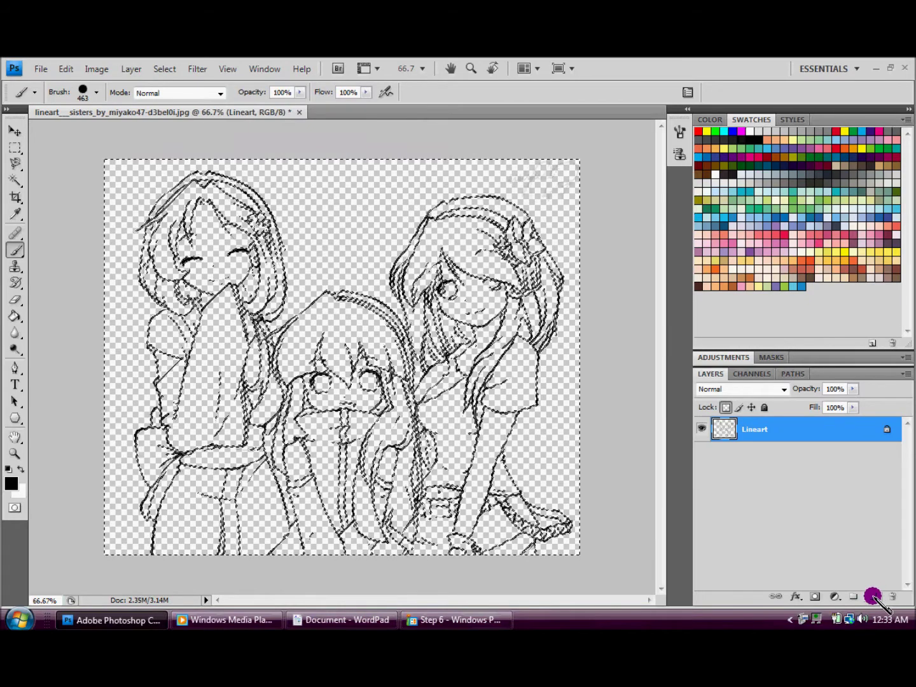
pyautogui.click(874, 596)
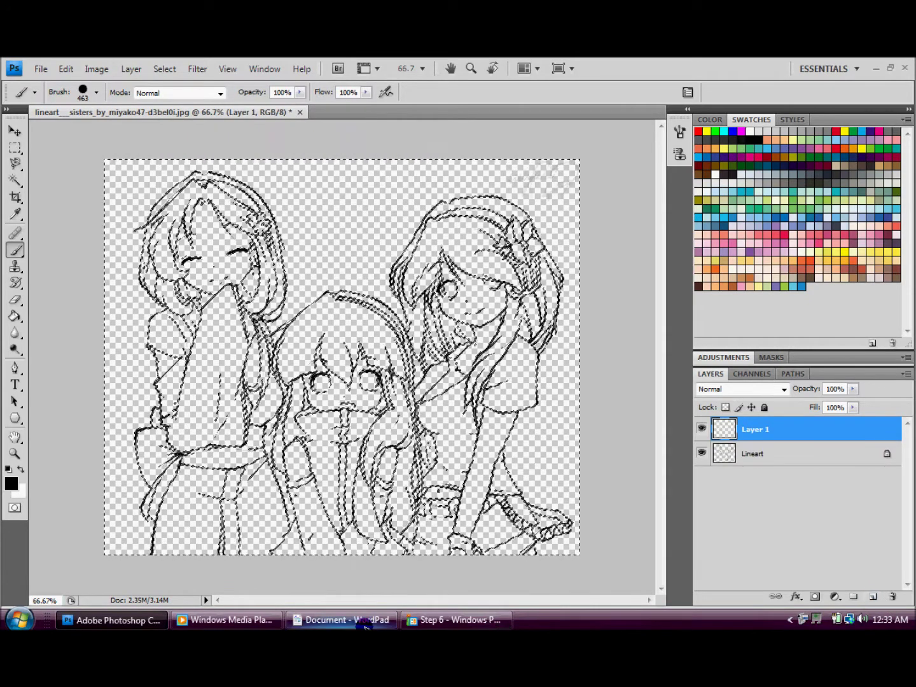
# - Edit the note to add 'or "lineart"' after layer 0
pyautogui.click(347, 620)
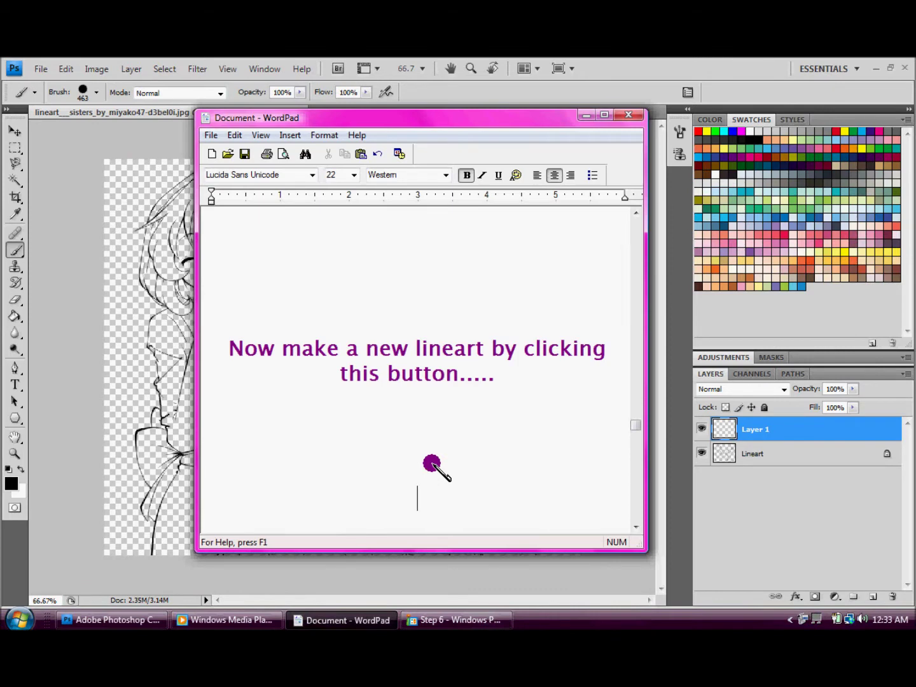
pyautogui.press('Down')
pyautogui.press('Down')
pyautogui.press('Down')
pyautogui.press('Down')
pyautogui.press('Down')
pyautogui.press('Down')
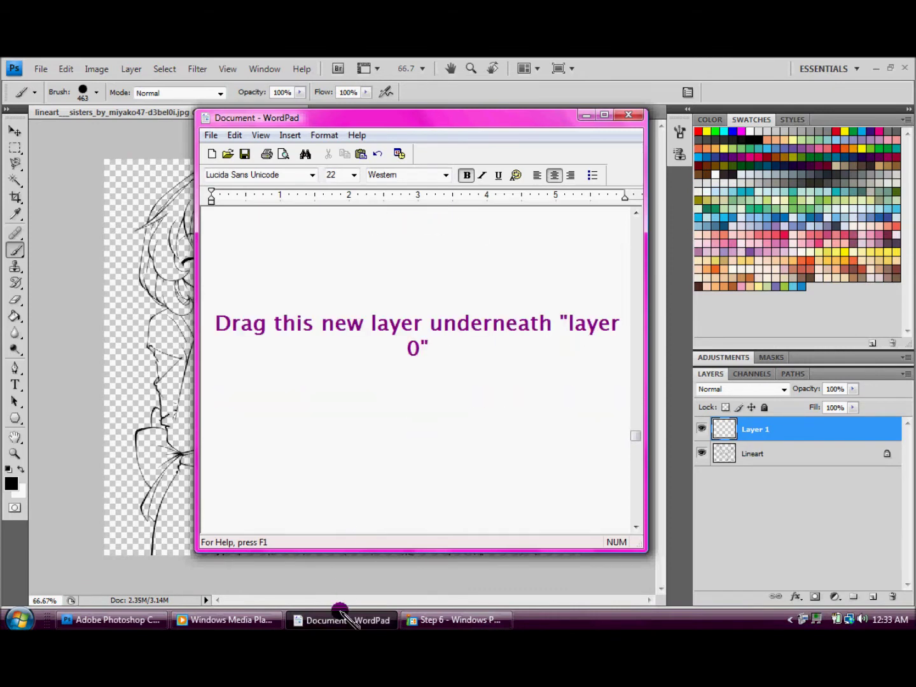
pyautogui.click(456, 346)
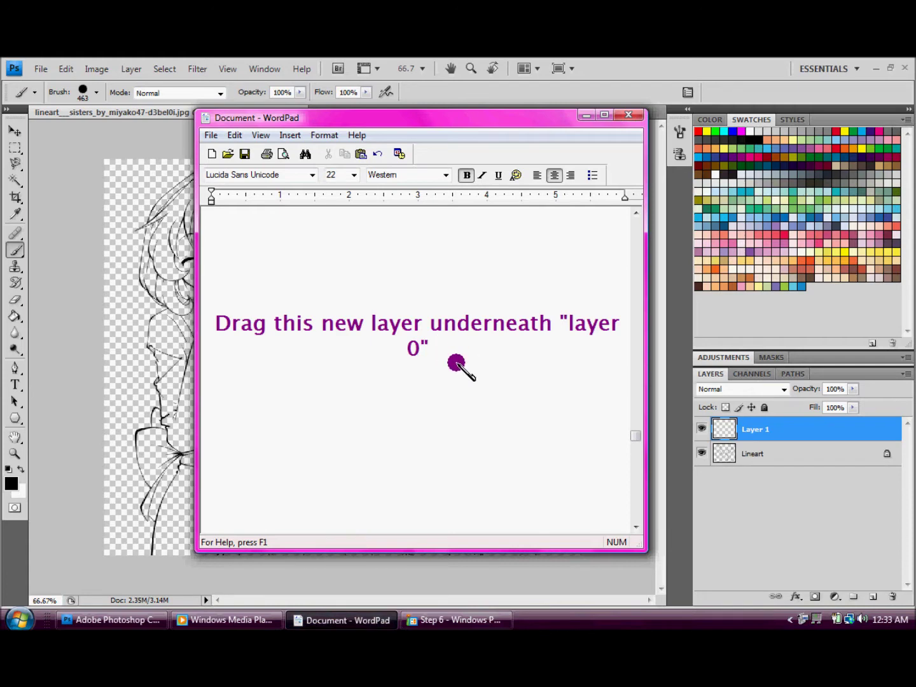
pyautogui.write(' or ')
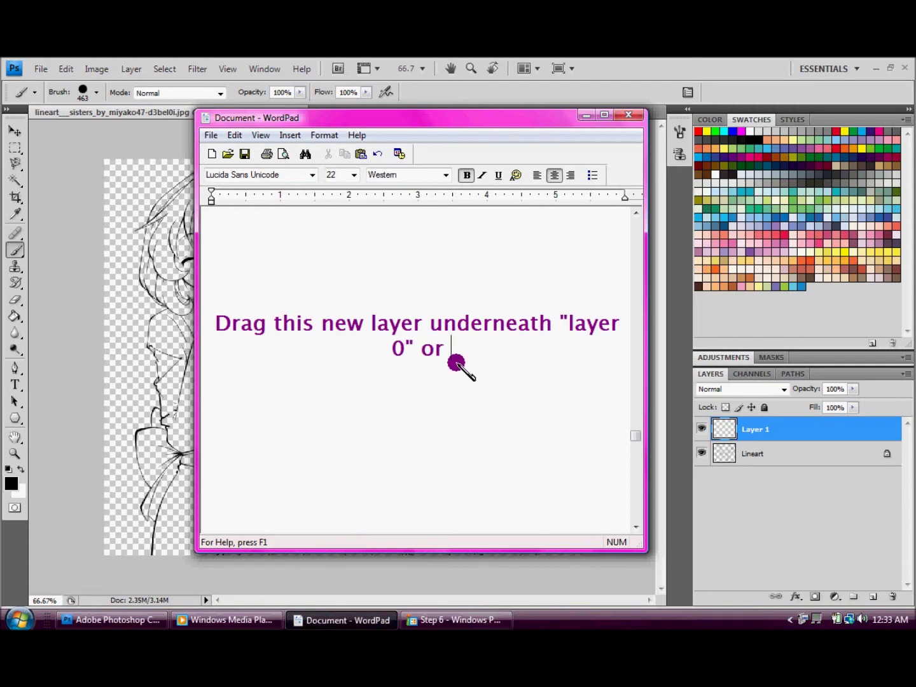
pyautogui.write('"lineart')
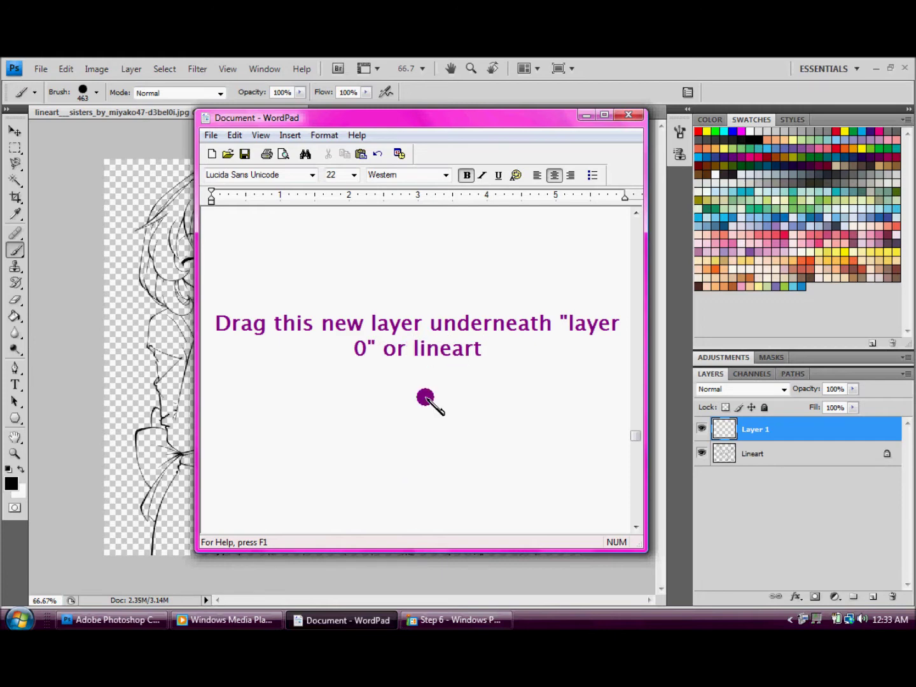
pyautogui.write('"')
pyautogui.click(489, 348)
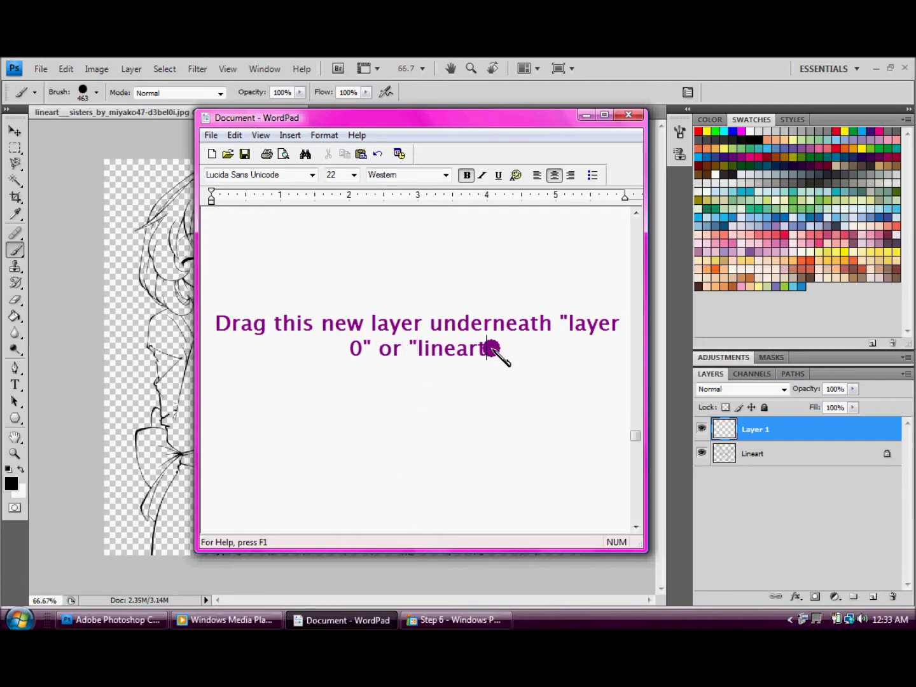
pyautogui.write('"')
# - Drag Layer 1 beneath Lineart and scroll the notes to the white-fill instruction
pyautogui.click(343, 621)
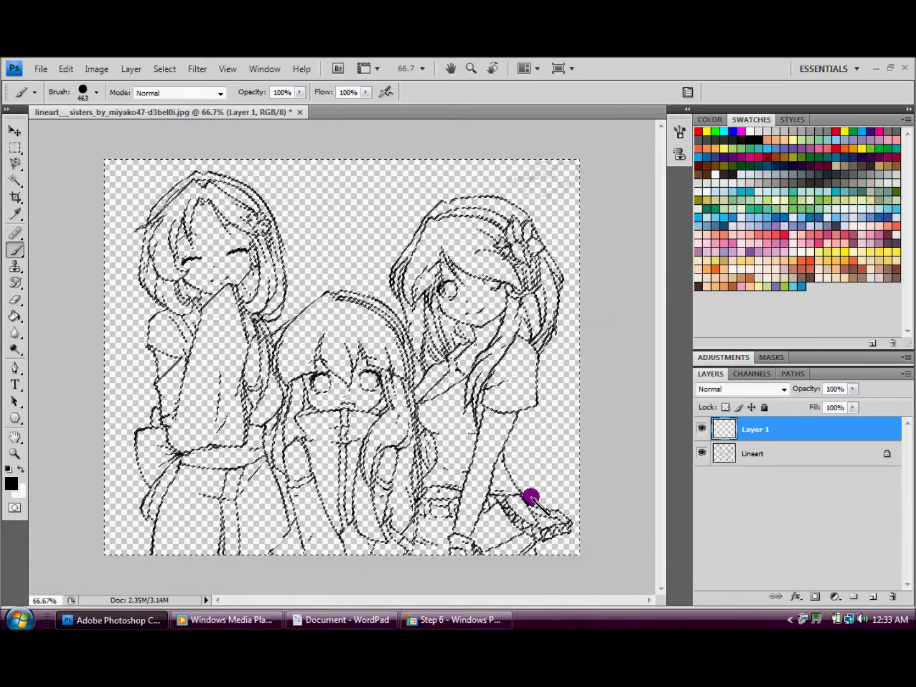
pyautogui.click(789, 457)
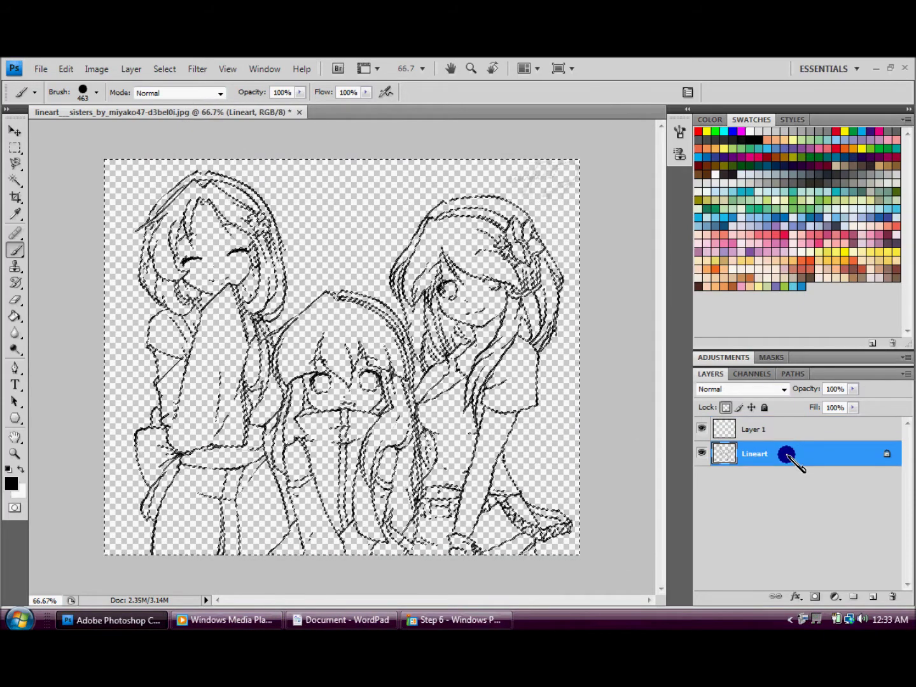
pyautogui.moveTo(789, 436); pyautogui.dragTo(789, 474)
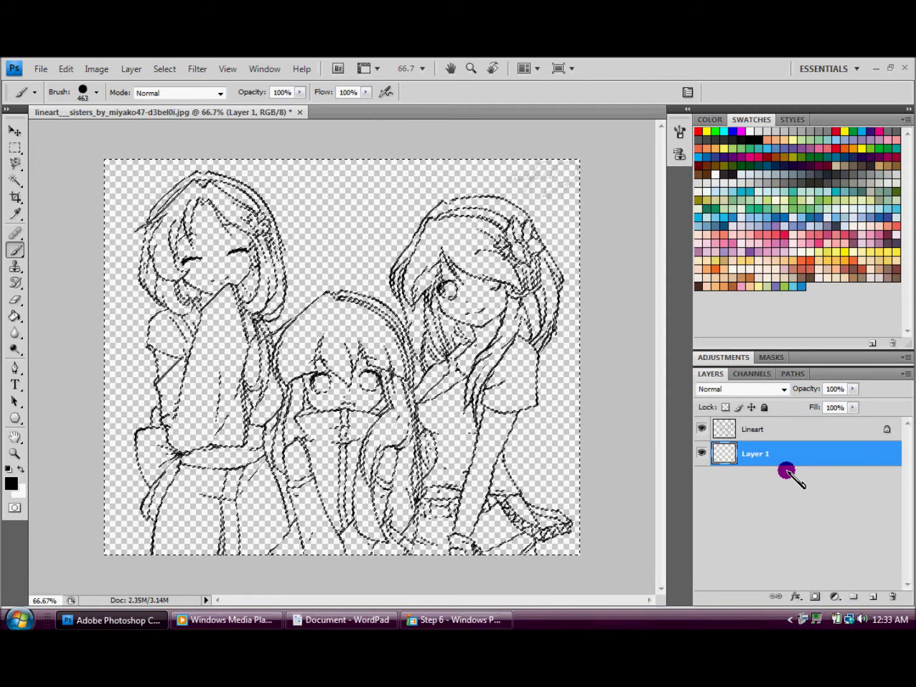
pyautogui.click(343, 620)
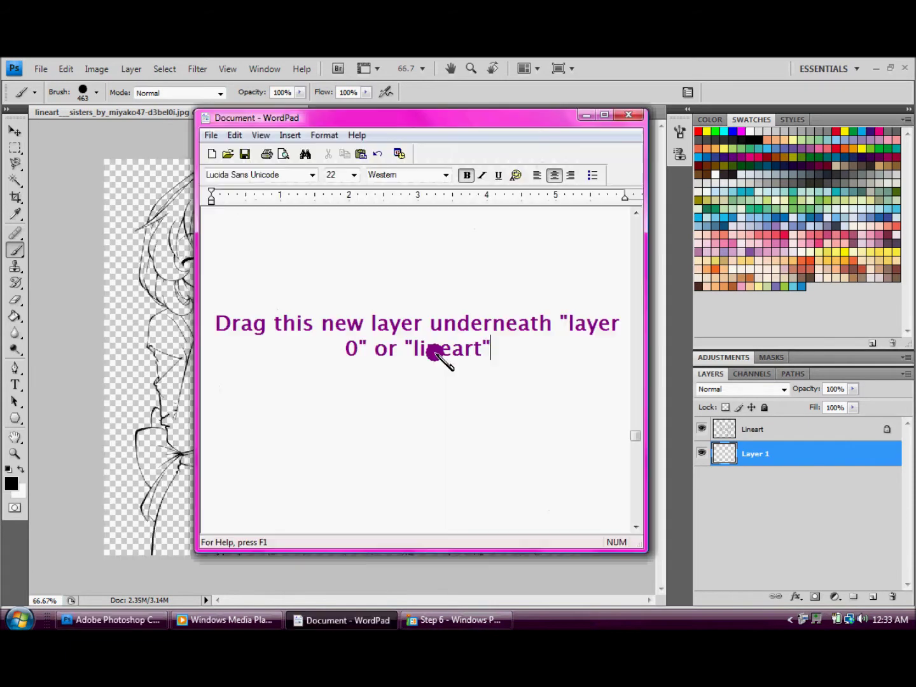
pyautogui.click(438, 350)
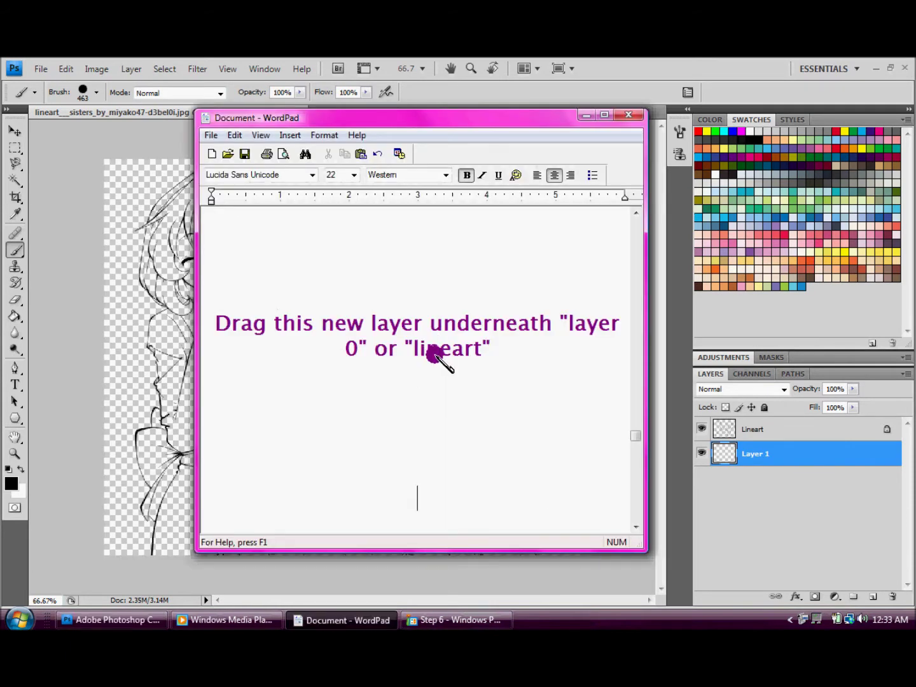
pyautogui.scroll(-3, 438, 356)
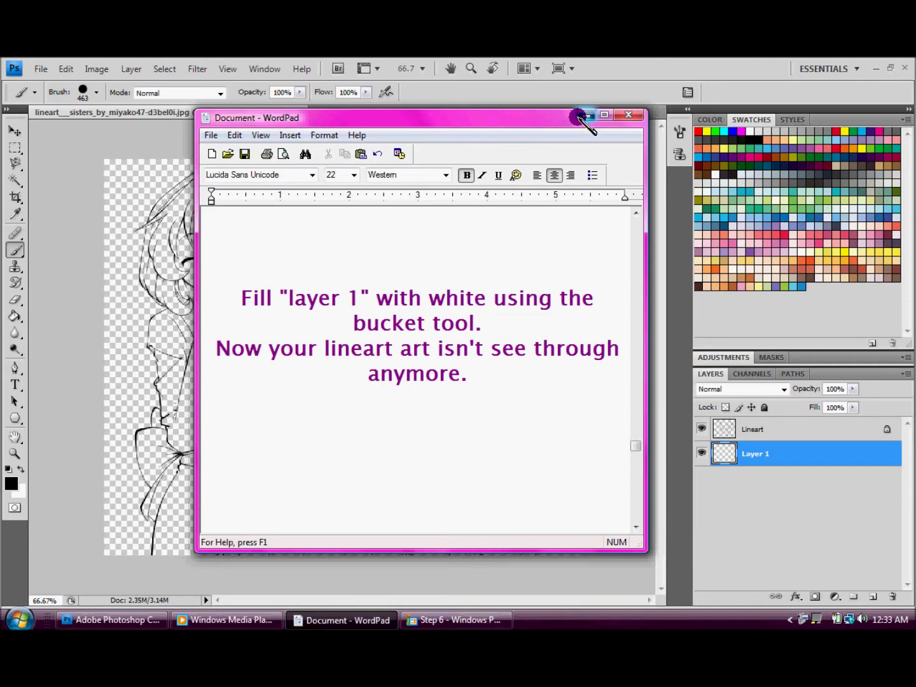
# - Fill Layer 1 with white using the Paint Bucket
pyautogui.click(581, 117)
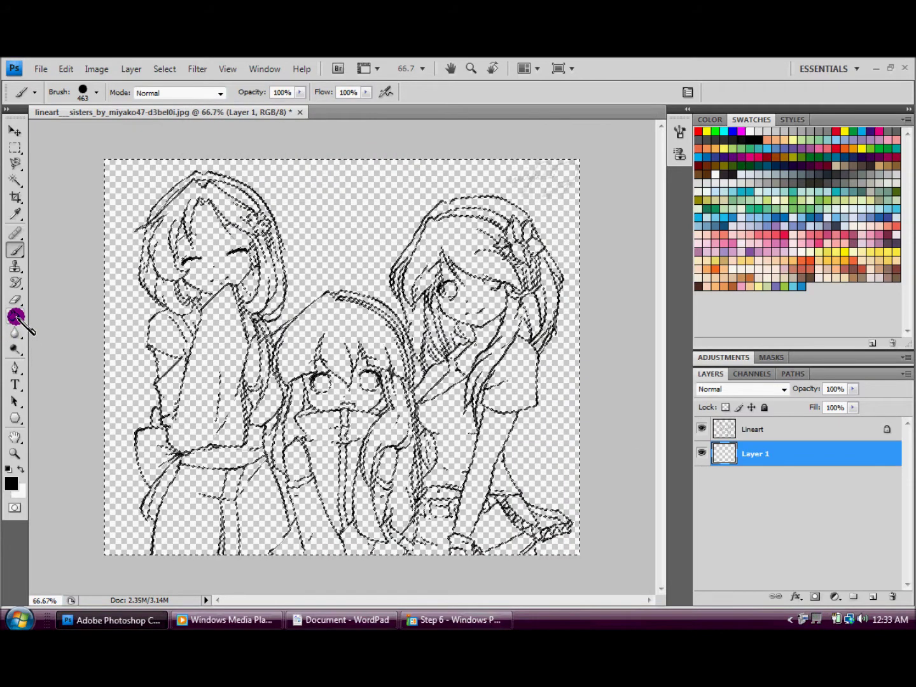
pyautogui.click(16, 318)
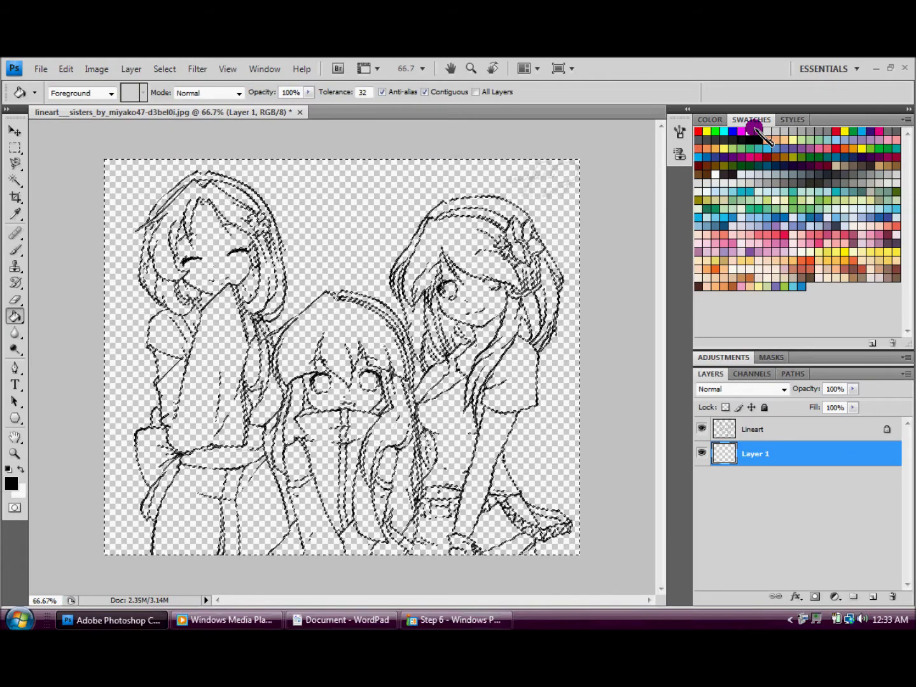
pyautogui.click(750, 131)
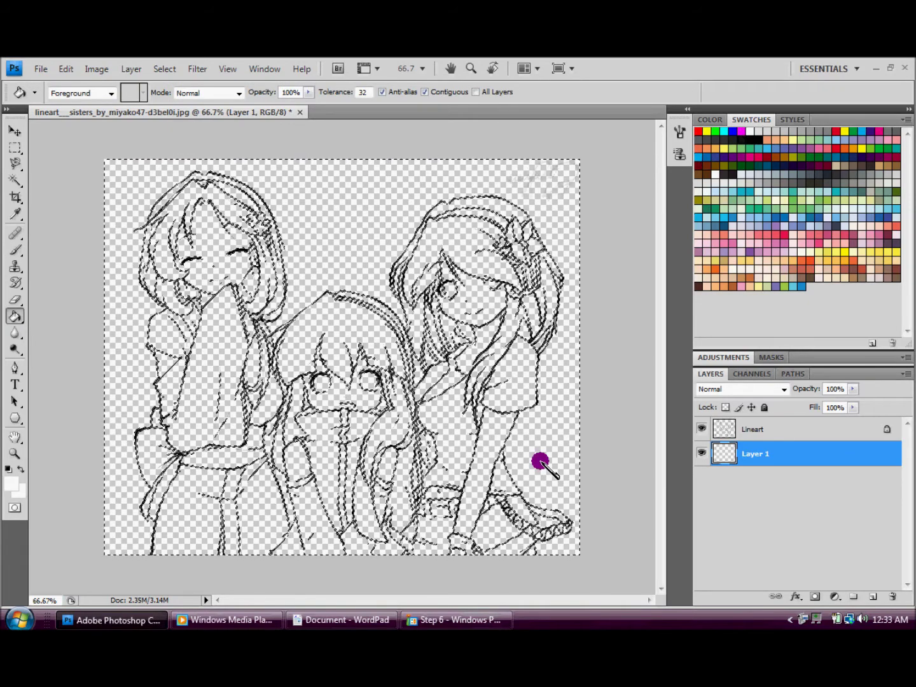
pyautogui.click(363, 231)
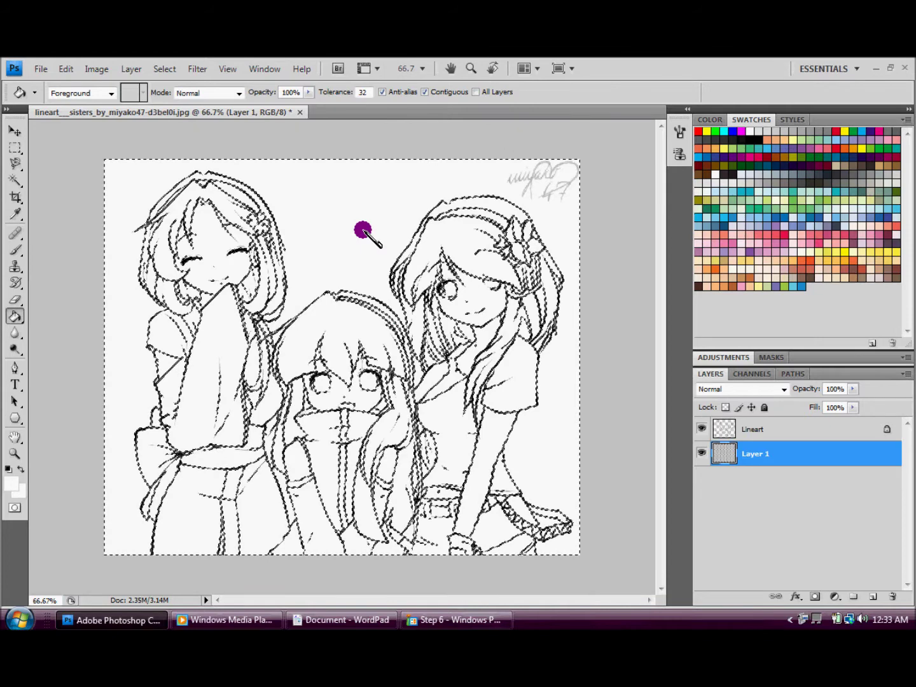
# - Review the notes' second sentence and move to a blank line
pyautogui.click(330, 621)
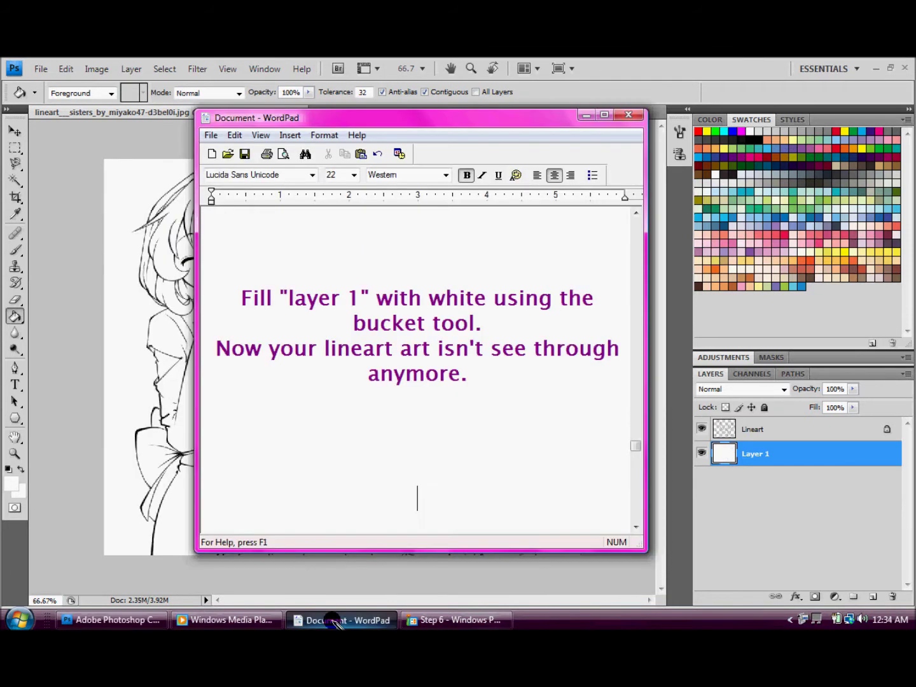
pyautogui.moveTo(478, 375); pyautogui.dragTo(231, 344)
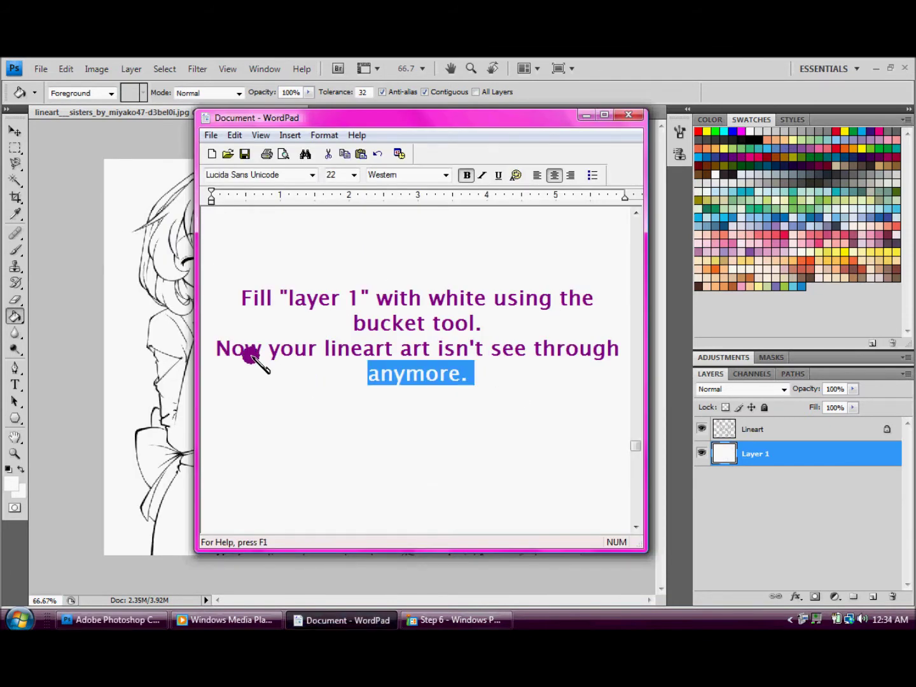
pyautogui.click(519, 381)
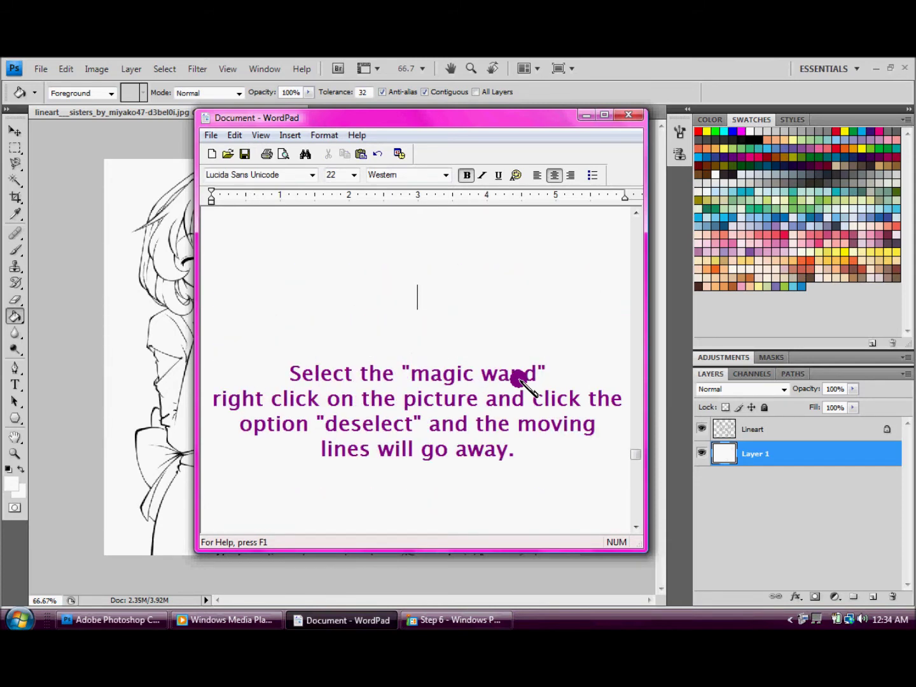
pyautogui.press('Down')
pyautogui.press('Down')
pyautogui.press('Down')
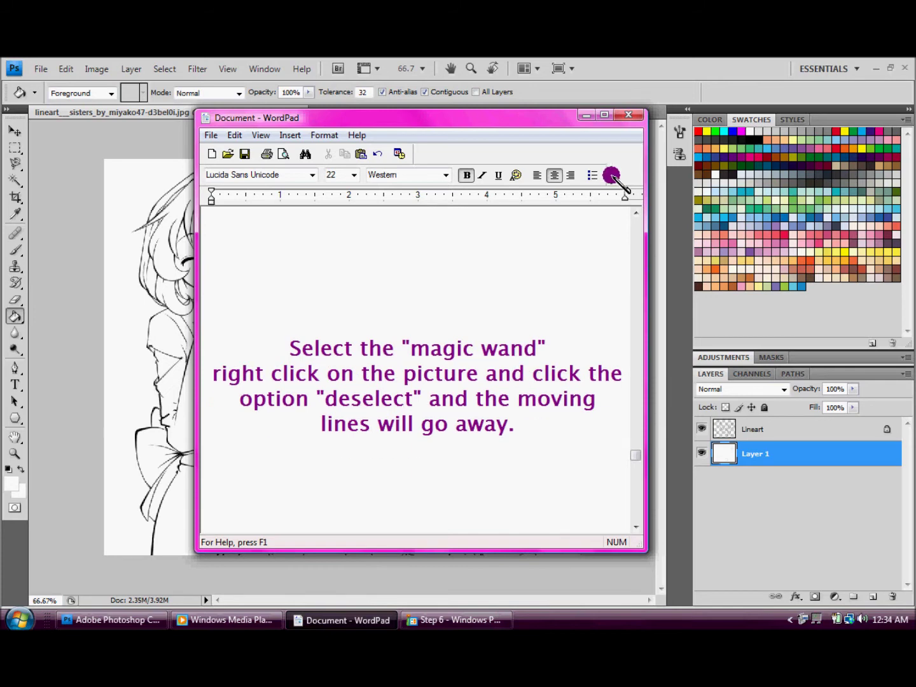
# - Clear the canvas selection via the Magic Wand's right-click Deselect
pyautogui.click(586, 116)
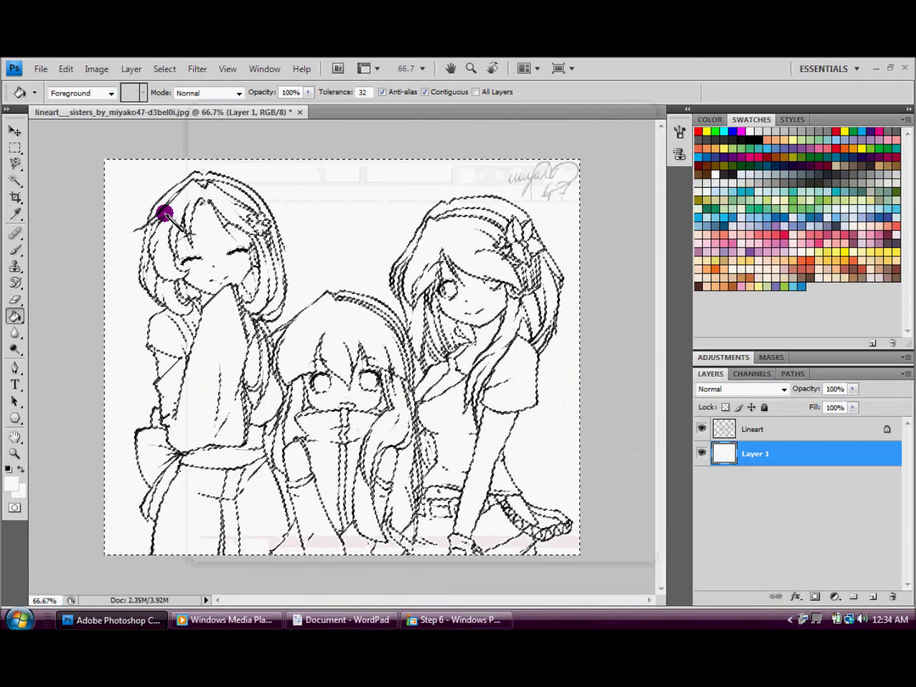
pyautogui.click(14, 184)
pyautogui.rightClick(331, 313)
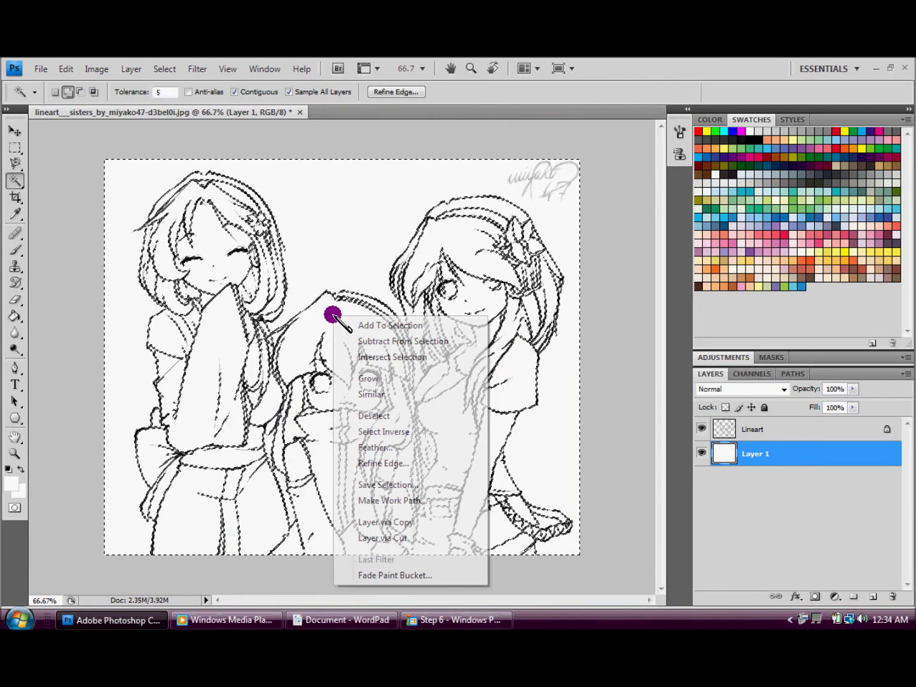
pyautogui.click(378, 416)
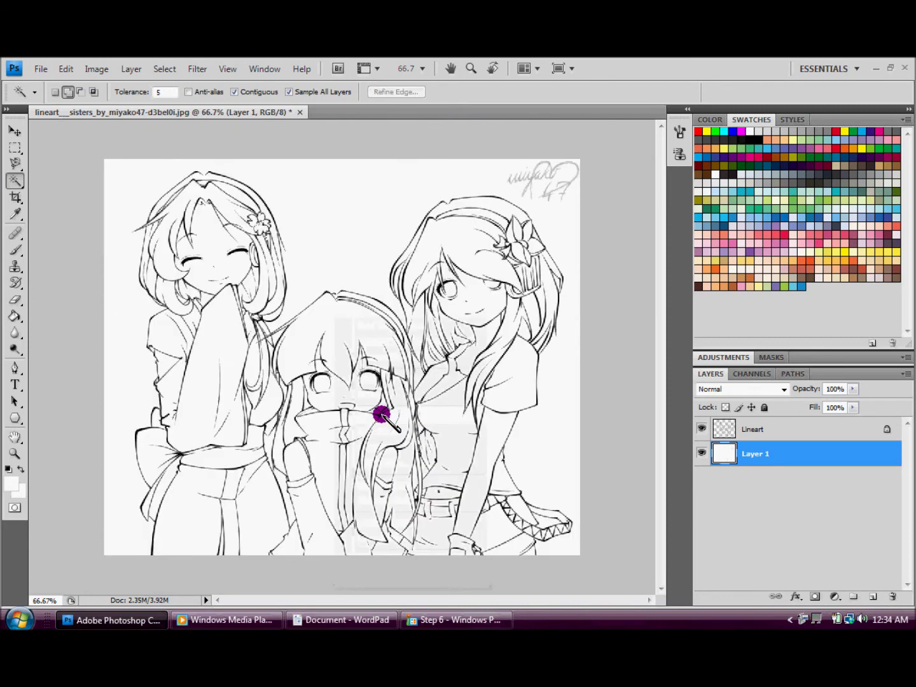
# - Paste the lineart-recolouring paragraph into the notes with blank lines after it
pyautogui.click(342, 620)
pyautogui.press('Return')
pyautogui.hotkey('ctrl', 'v')
pyautogui.press('Return')
pyautogui.press('Return')
pyautogui.press('Return')
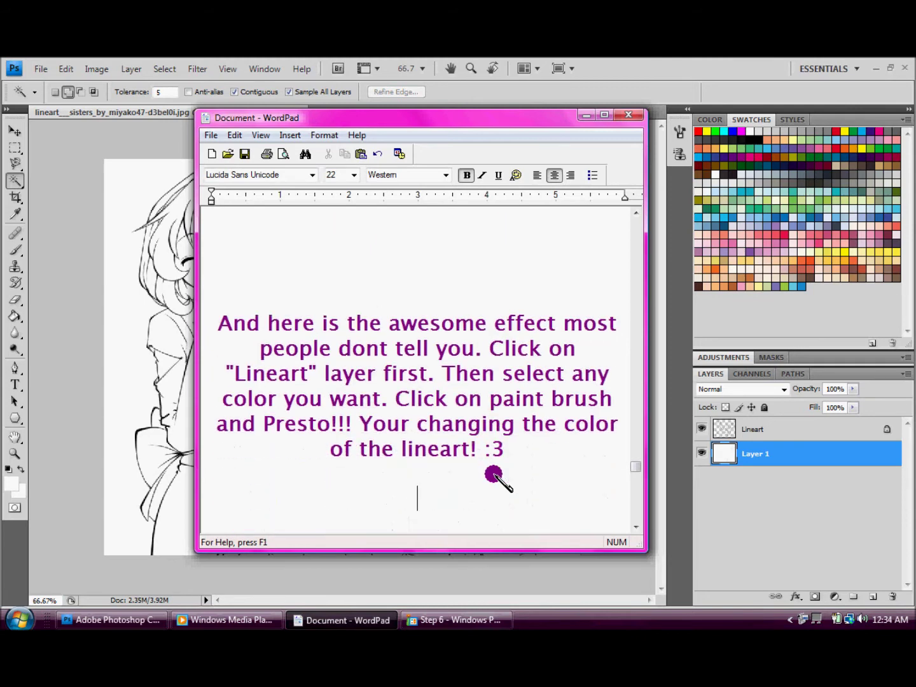
pyautogui.press('Return')
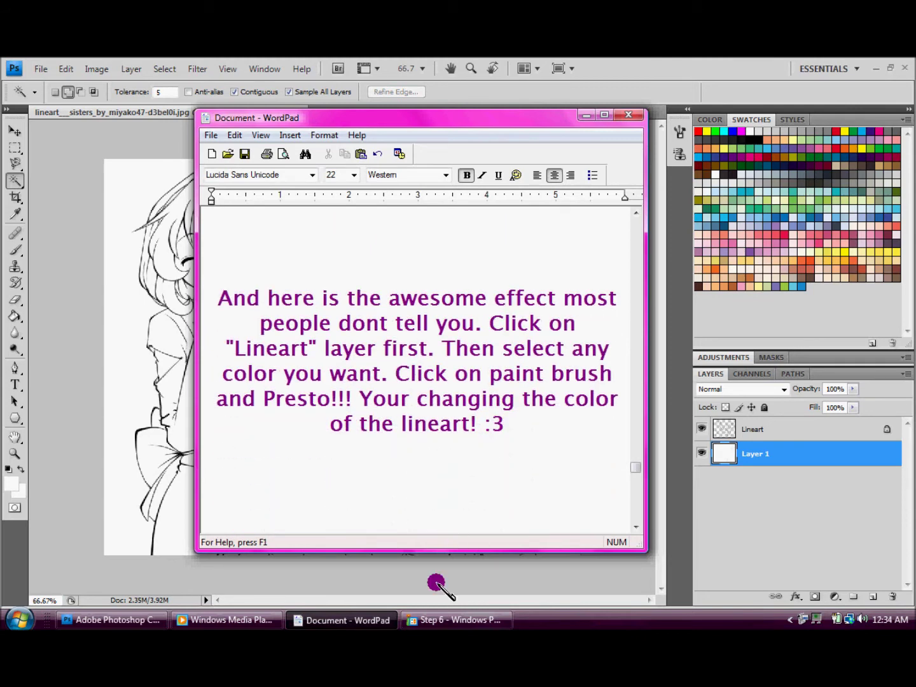
# - Brush the left girl's lines pink-red on the Lineart layer with a 73 px brush
pyautogui.click(342, 620)
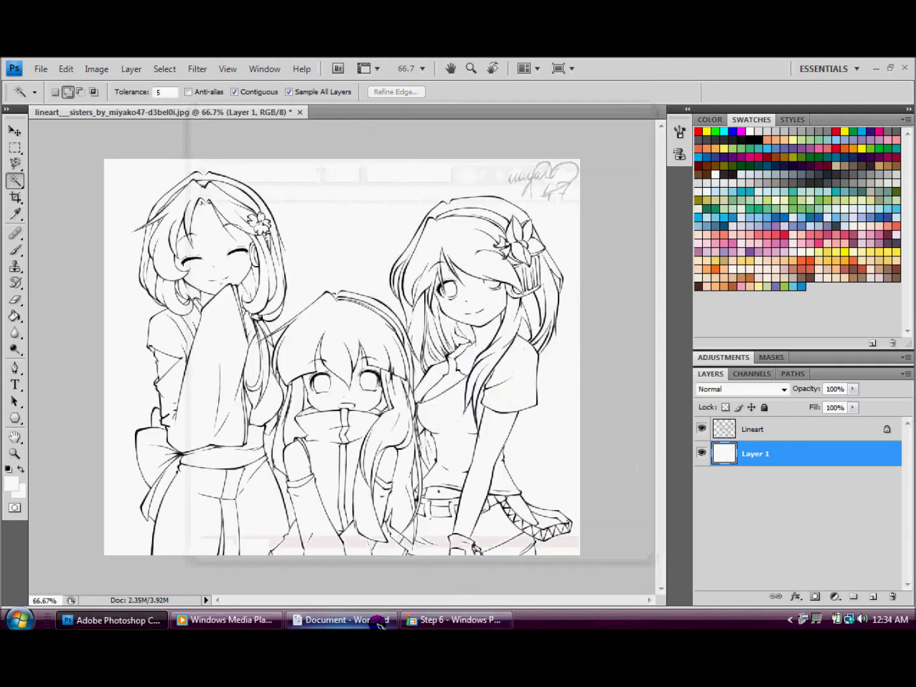
pyautogui.click(793, 429)
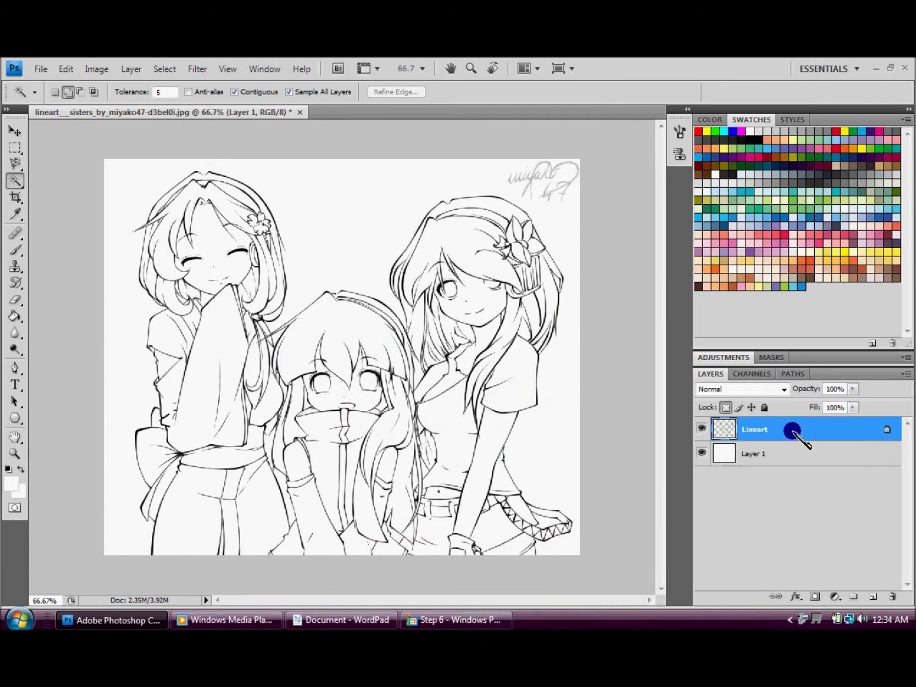
pyautogui.click(786, 235)
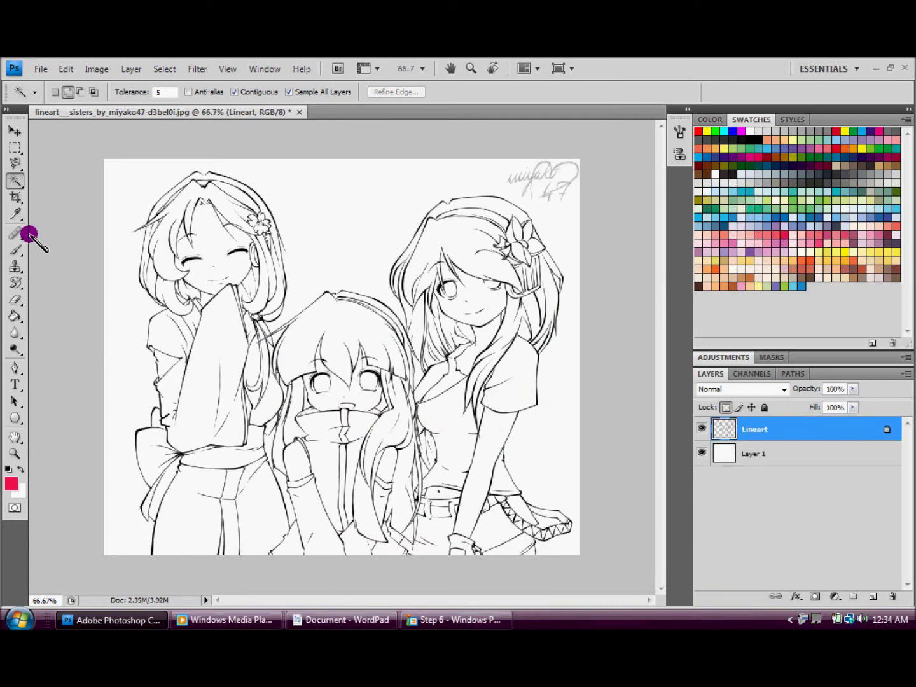
pyautogui.click(15, 249)
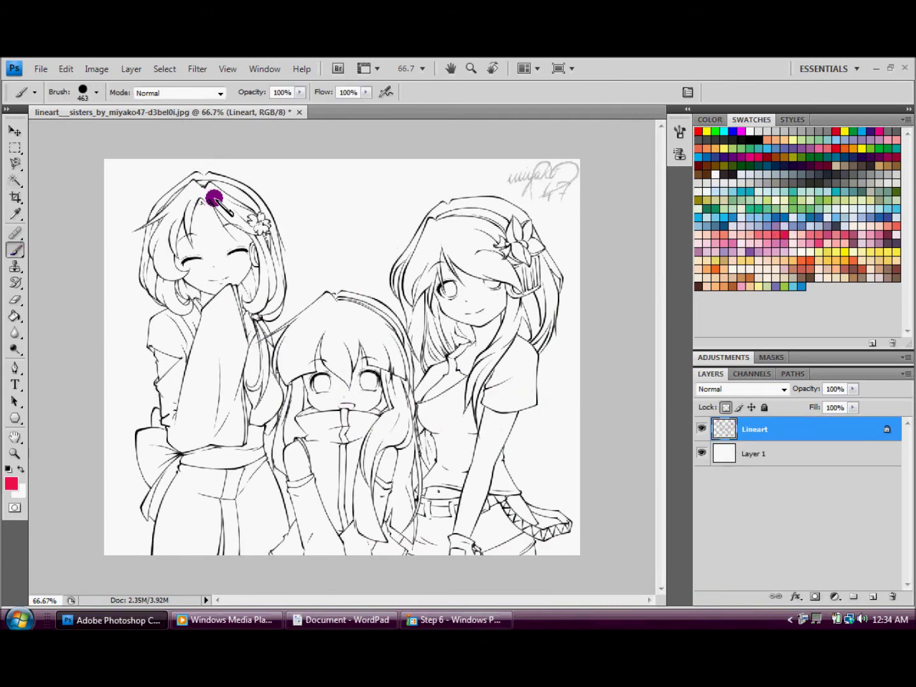
pyautogui.click(96, 94)
pyautogui.moveTo(140, 133); pyautogui.dragTo(72, 130)
pyautogui.moveTo(289, 197)
pyautogui.mouseDown()
pyautogui.moveTo(226, 200)
pyautogui.moveTo(237, 221)
pyautogui.moveTo(152, 318)
pyautogui.moveTo(173, 432)
pyautogui.moveTo(176, 172)
pyautogui.moveTo(136, 257)
pyautogui.moveTo(144, 285)
pyautogui.mouseUp()
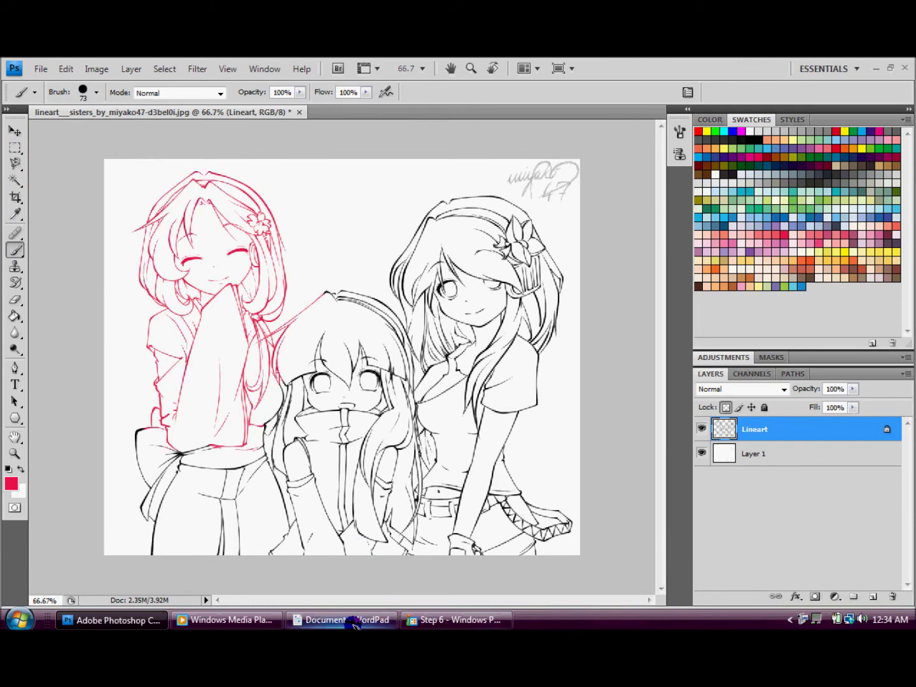
pyautogui.click(354, 625)
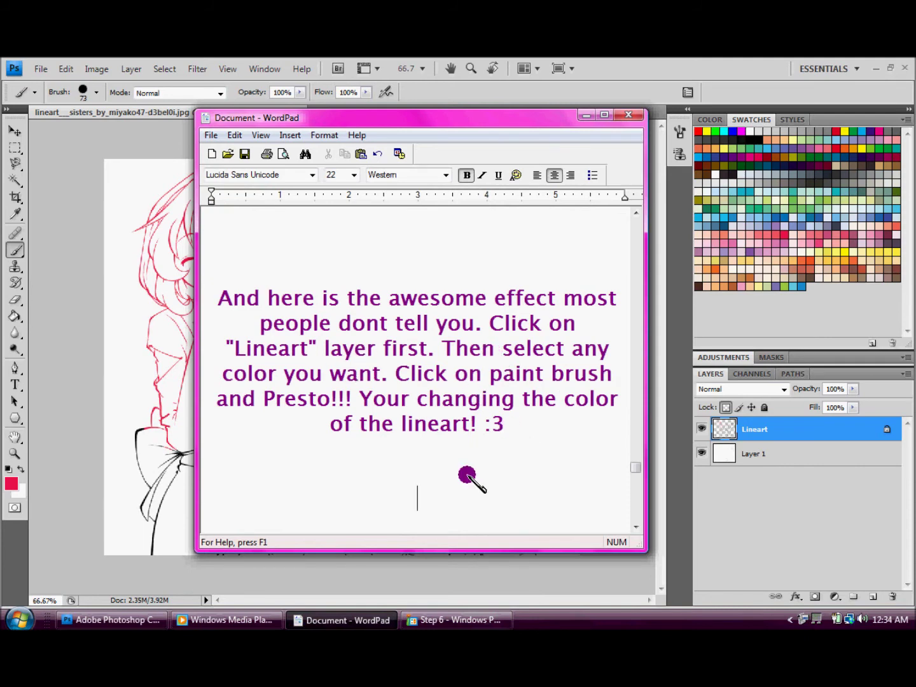
pyautogui.moveTo(508, 426)
pyautogui.mouseDown()
pyautogui.moveTo(374, 410)
pyautogui.moveTo(354, 395)
pyautogui.mouseUp()
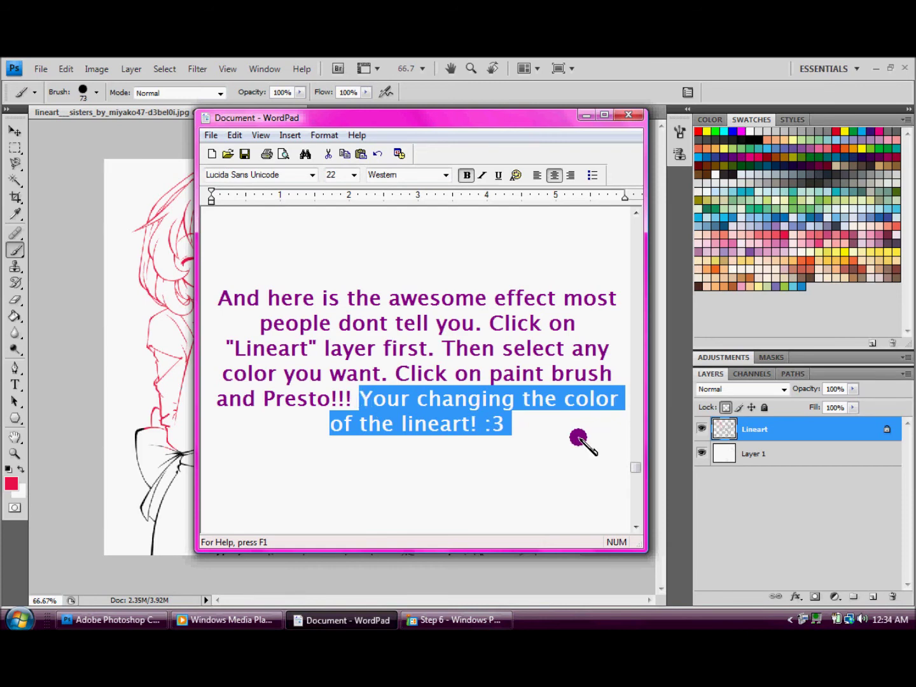
# - Go to the end of the credits, then minimize WordPad and Photoshop
pyautogui.click(578, 438)
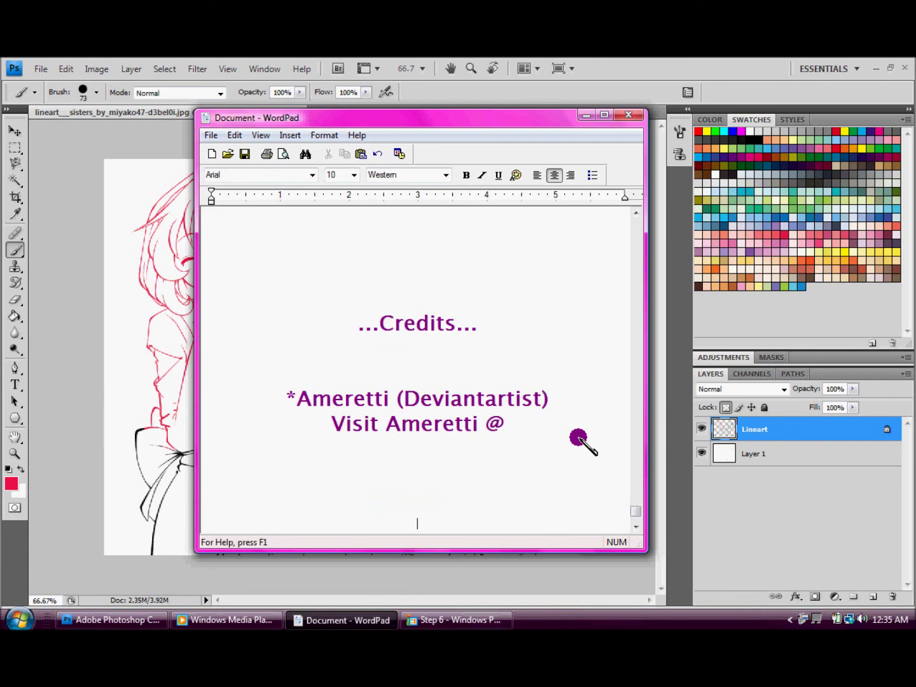
pyautogui.press('Return')
pyautogui.press('Return')
pyautogui.press('Return')
pyautogui.press('Return')
pyautogui.press('Return')
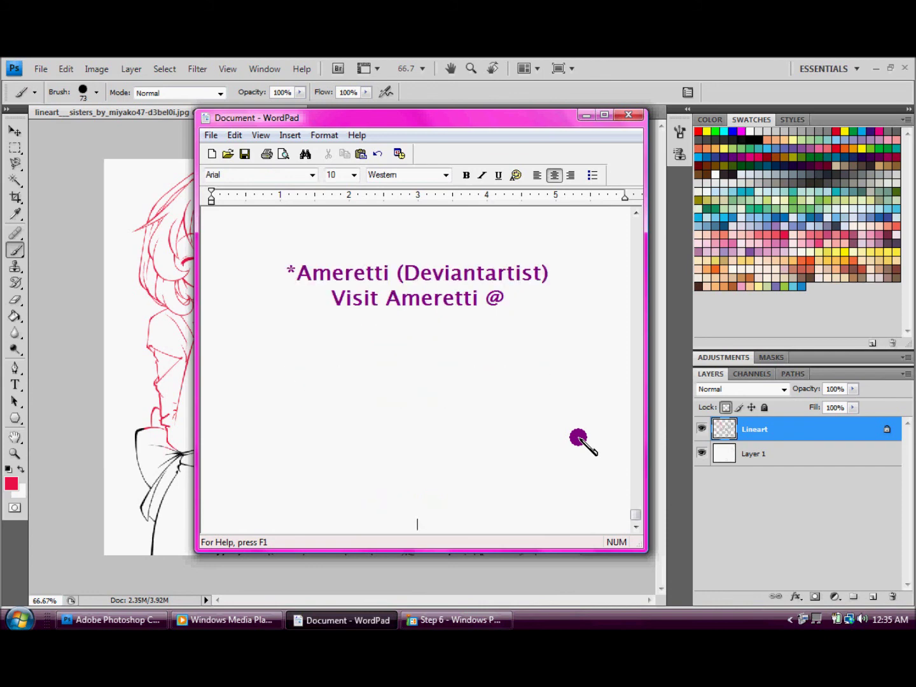
pyautogui.click(395, 622)
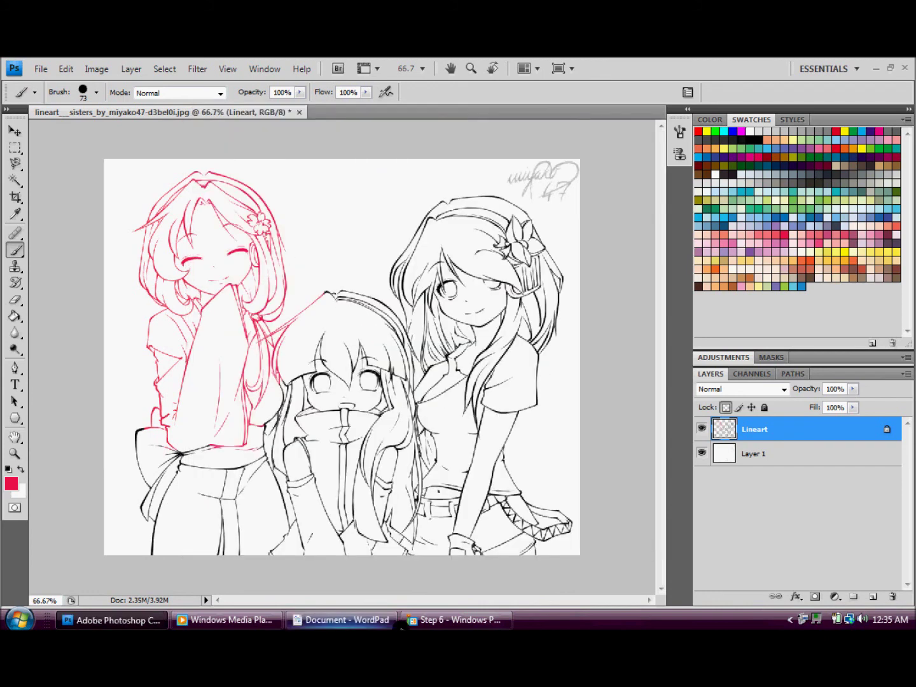
pyautogui.click(152, 621)
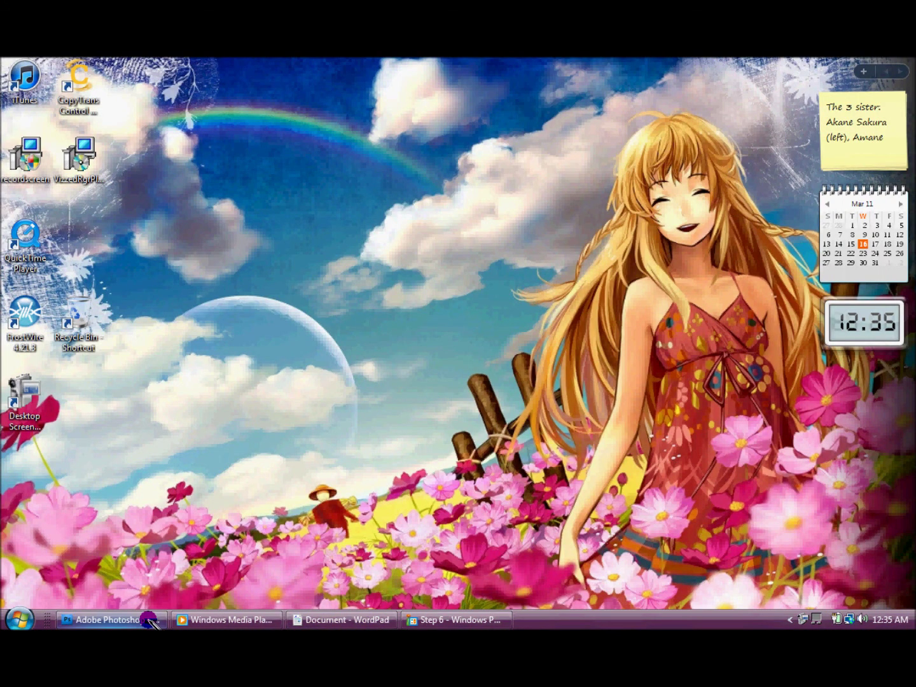